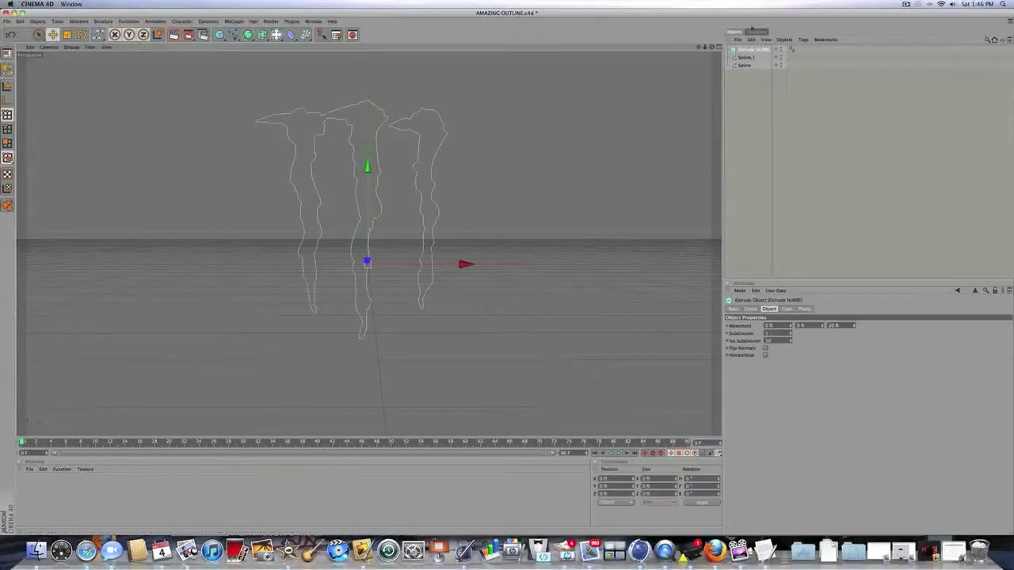
Step: Extrude both claw splines with filleted caps and steps, then add a Sky object
drag(747, 51, 749, 56)
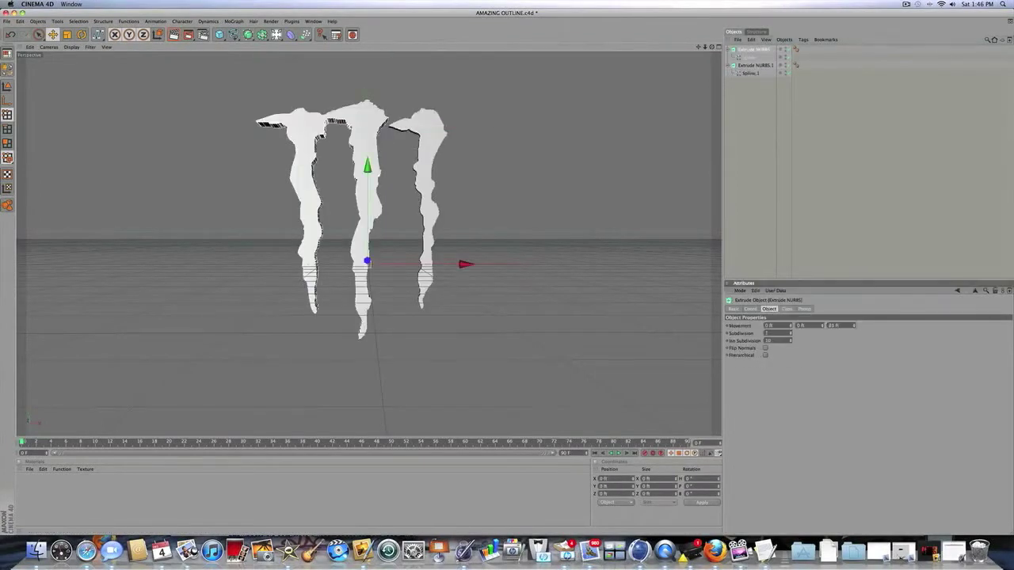
drag(736, 168, 720, 122)
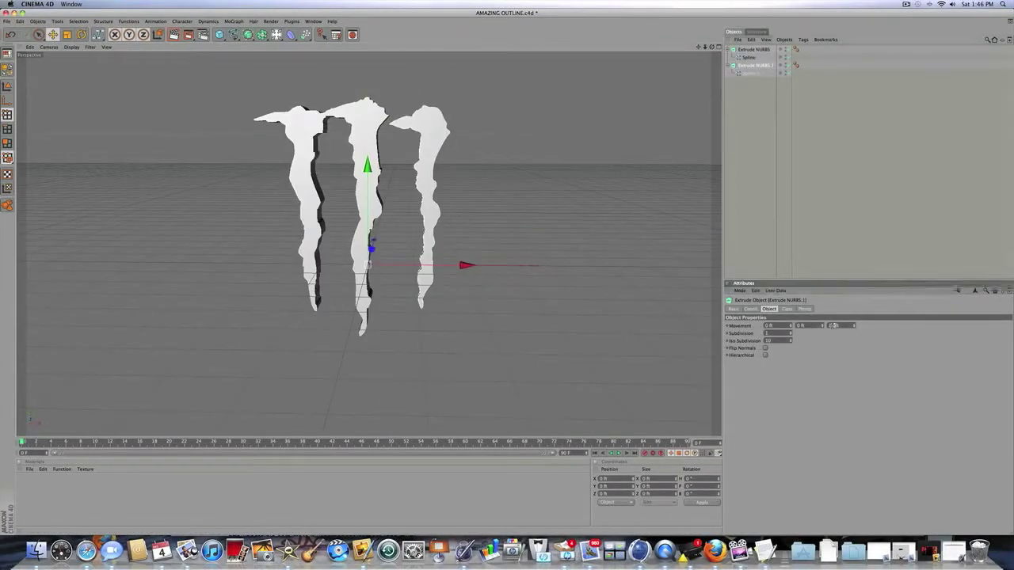
click(769, 308)
click(787, 308)
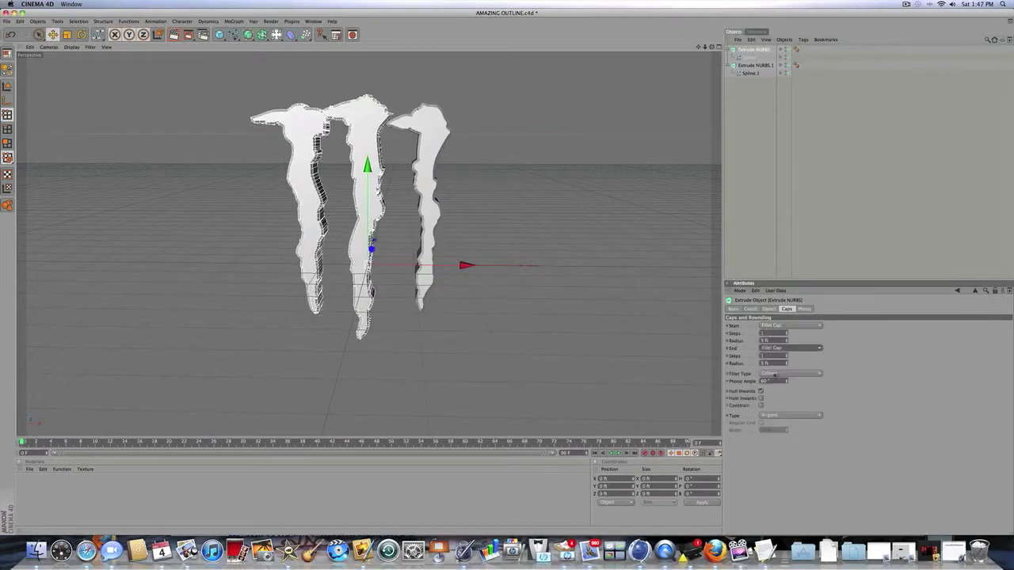
key(Return)
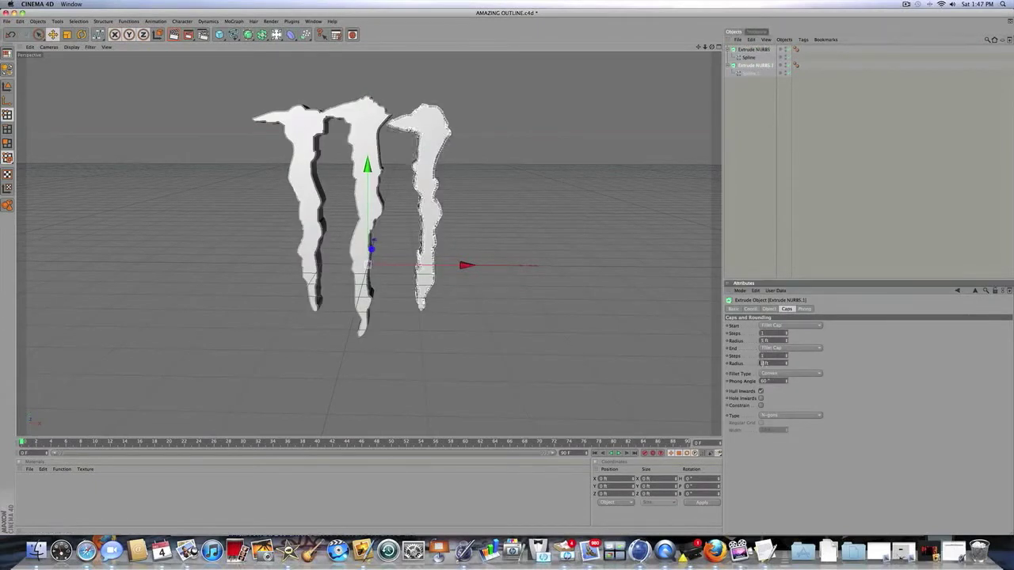
drag(291, 34, 288, 99)
right_click(754, 50)
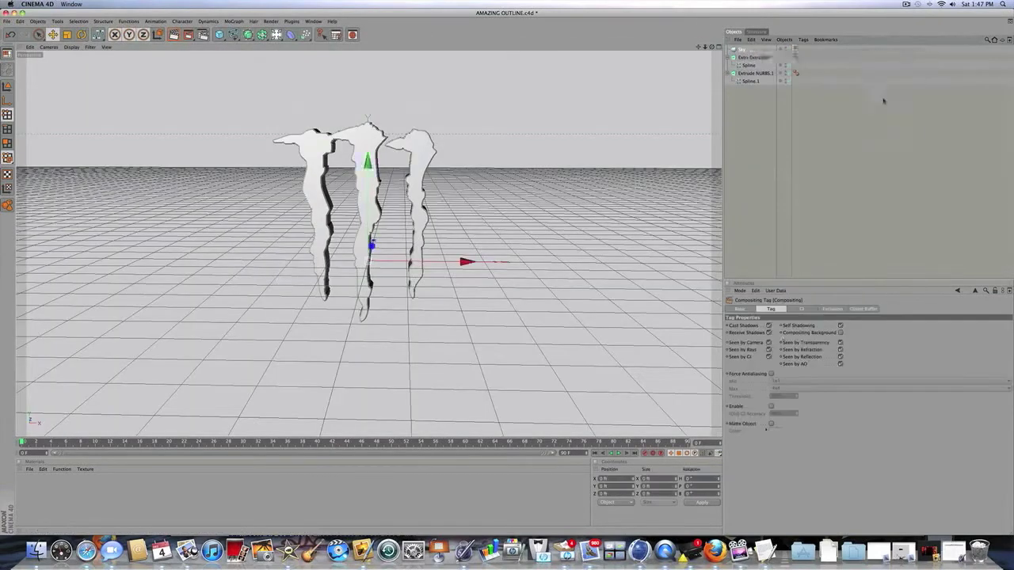
Step: Give the sky a Compositing tag and add a Light to the scene
click(883, 98)
click(319, 34)
drag(352, 162, 375, 97)
Step: Create a green material, apply it to both claw extrusions, and render a preview
double_click(23, 481)
double_click(23, 481)
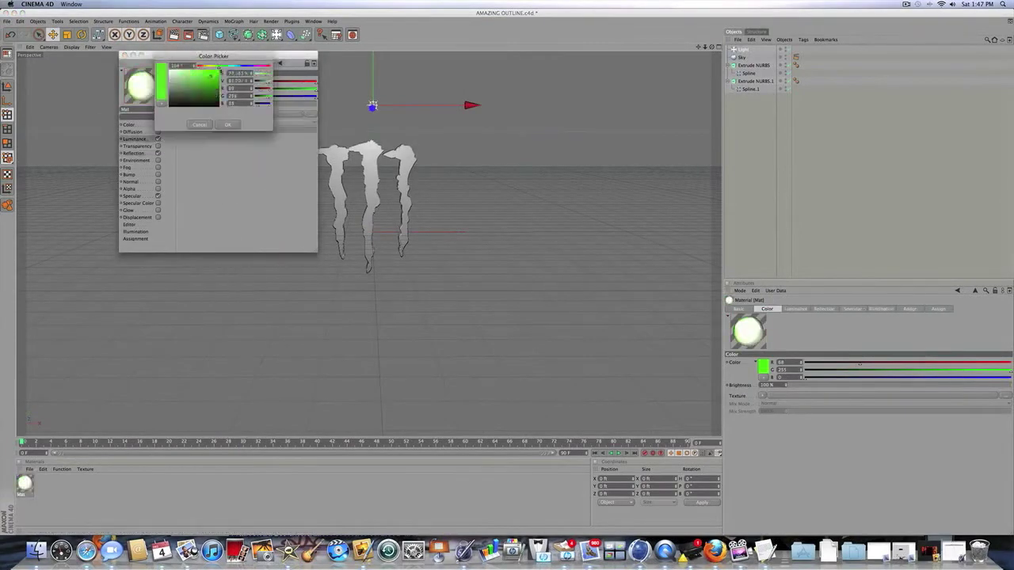
click(123, 55)
mouse_move(23, 481)
mouse_down()
mouse_move(341, 198)
mouse_move(400, 190)
mouse_up()
key(ctrl+r)
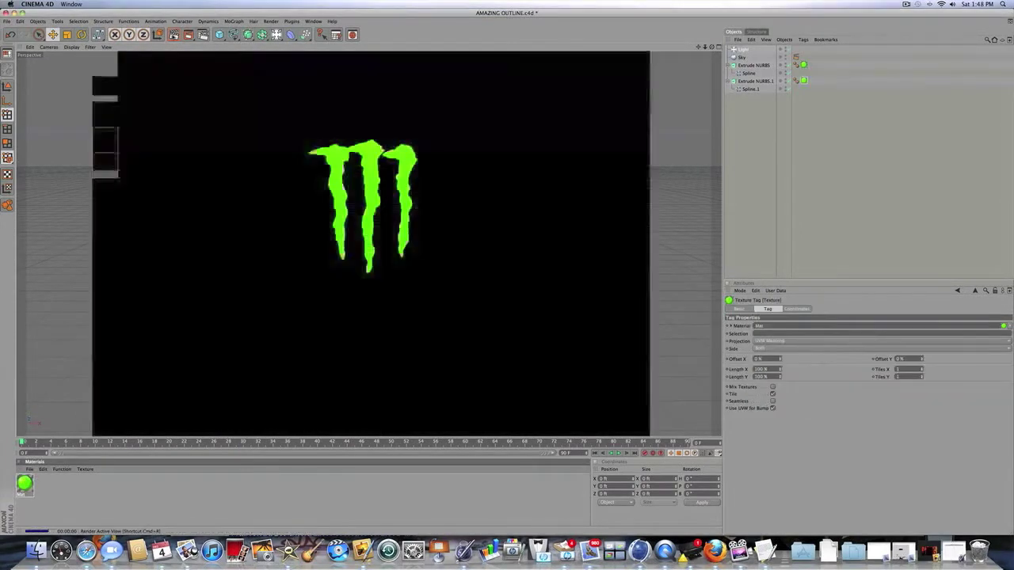
Step: Apply an HDR sky material preset to the sky, then remove it again
click(29, 469)
click(212, 463)
mouse_move(25, 483)
mouse_down()
mouse_move(745, 57)
mouse_move(701, 49)
mouse_up()
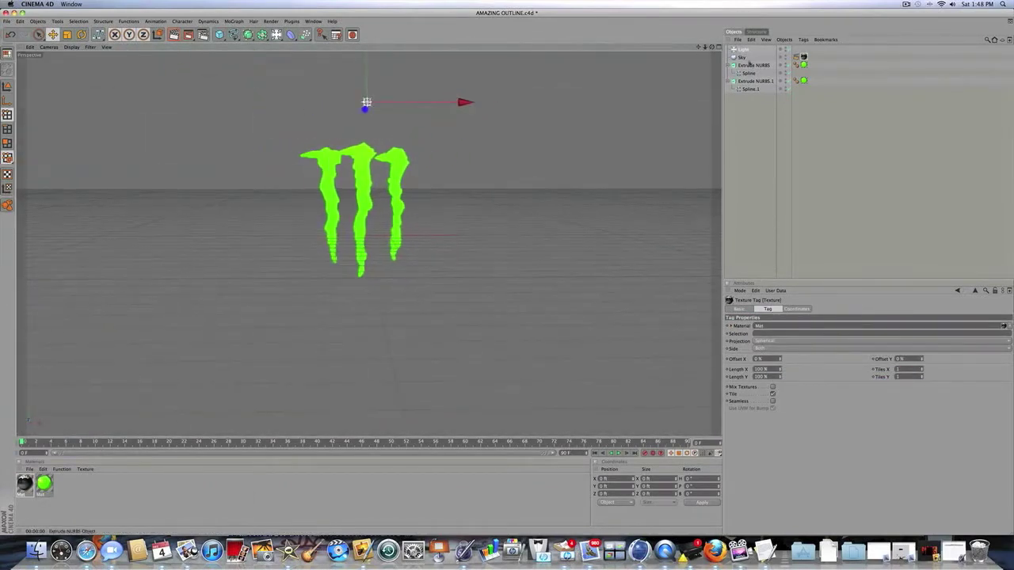
key(ctrl+z)
key(ctrl+z)
key(ctrl+z)
key(ctrl+z)
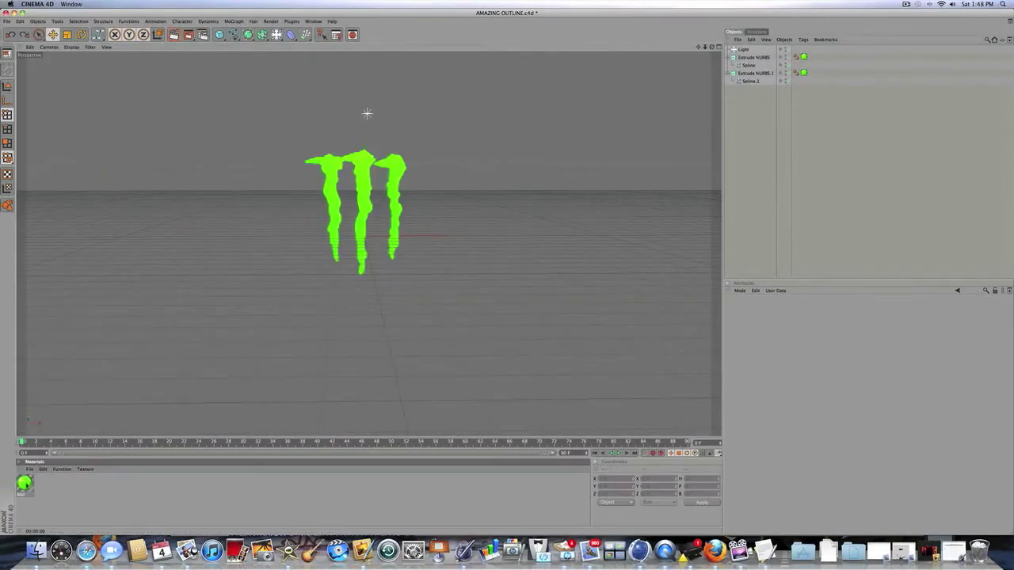
Step: Create a black material and apply it to the claw extrusion
double_click(44, 483)
click(198, 87)
mouse_move(44, 483)
mouse_down()
mouse_move(330, 182)
mouse_move(339, 198)
mouse_up()
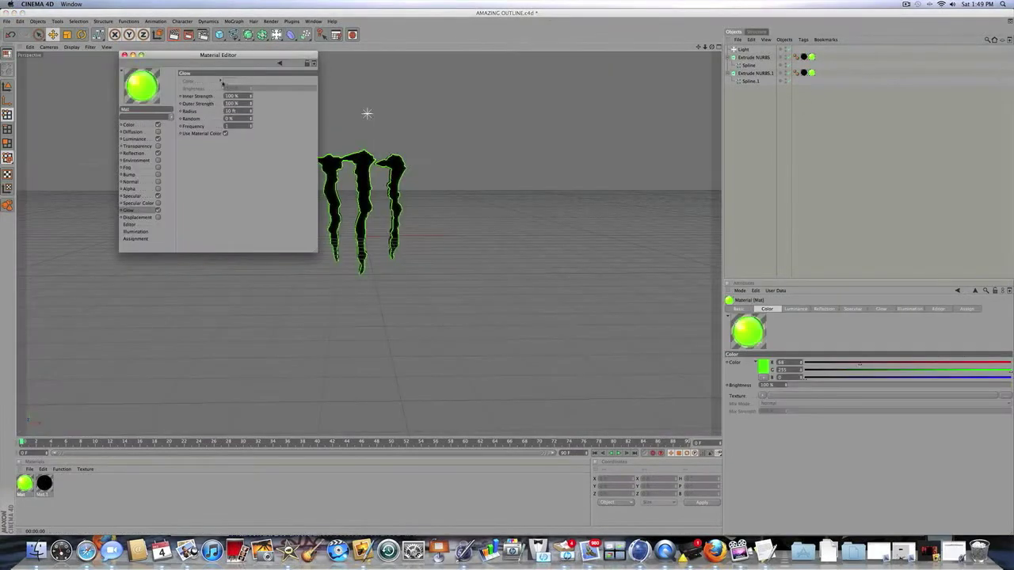
Step: Enable Glow on the green material without Use Material Color, and render to check it
click(225, 133)
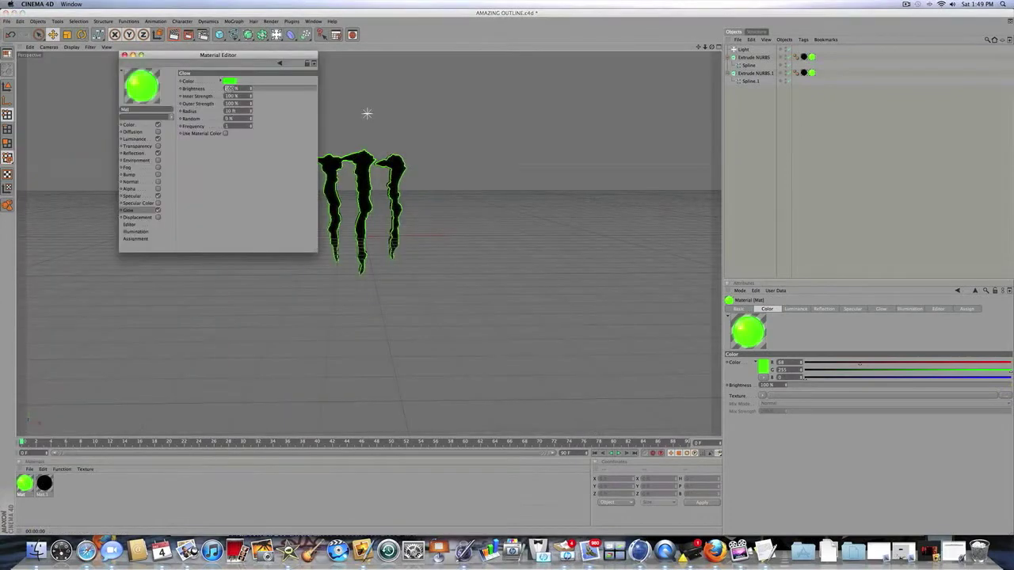
key(ctrl+r)
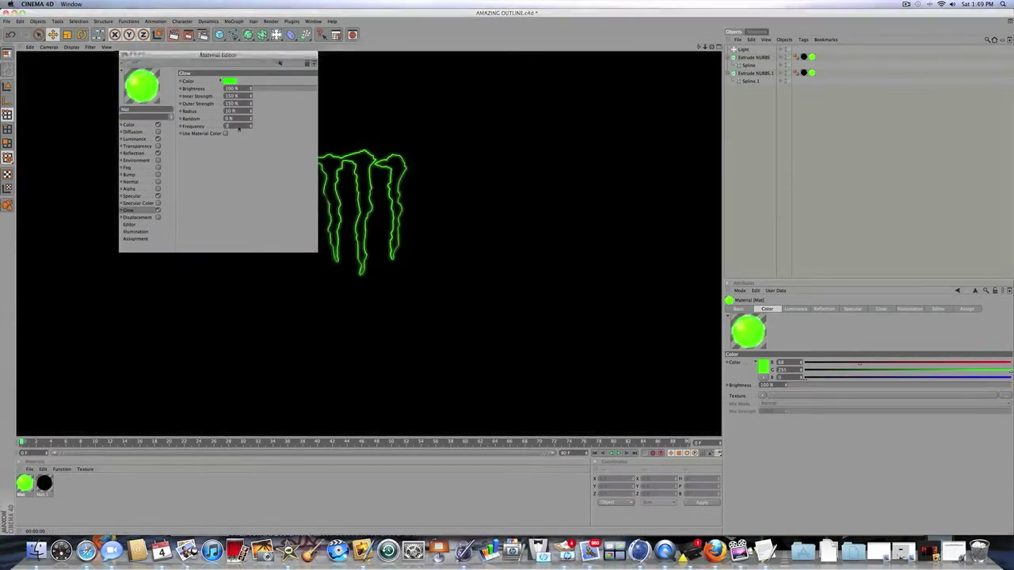
text(100)
key(Return)
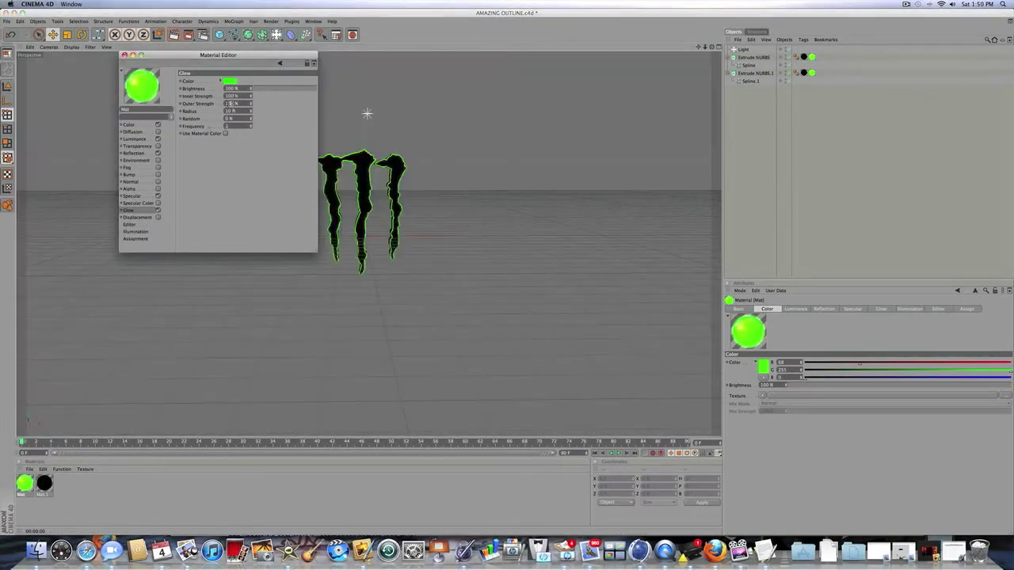
click(125, 55)
key(ctrl+r)
click(29, 469)
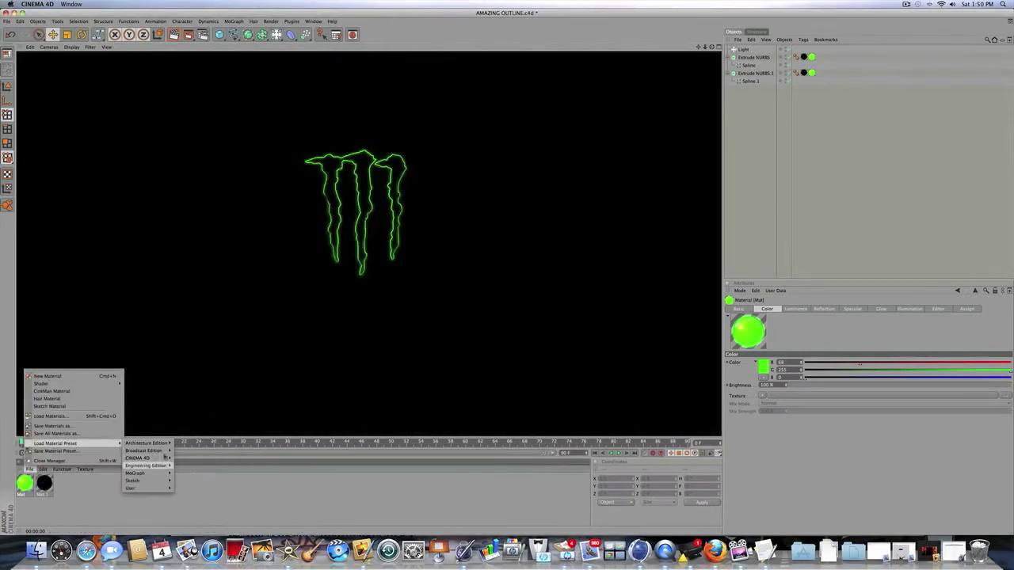
Step: Apply the darkened Metal - Lead preset to the claw extrusion and render a preview
click(269, 443)
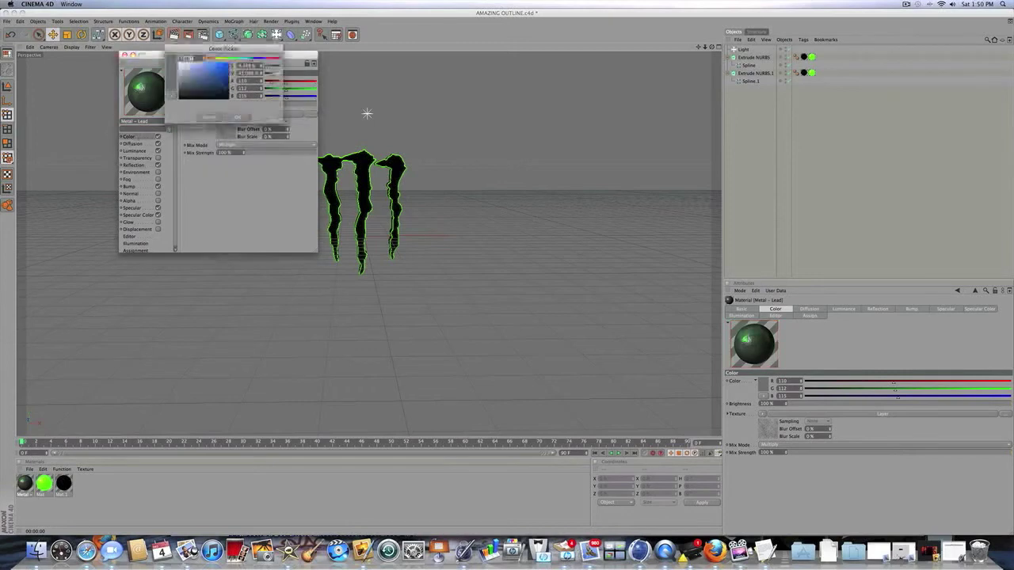
click(124, 55)
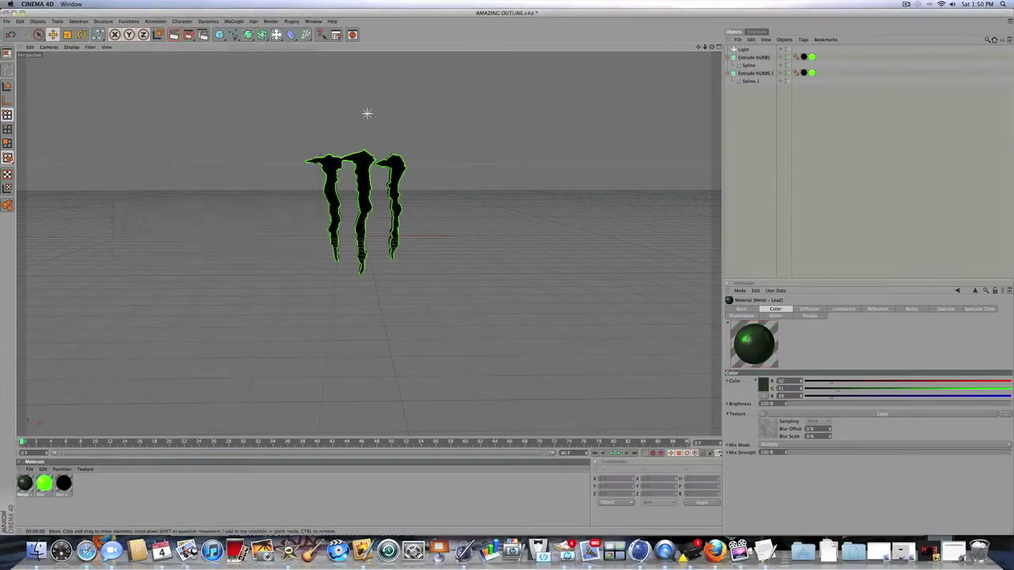
drag(24, 483, 741, 59)
key(ctrl+r)
scroll(522, 218, up, 2)
key(ctrl+r)
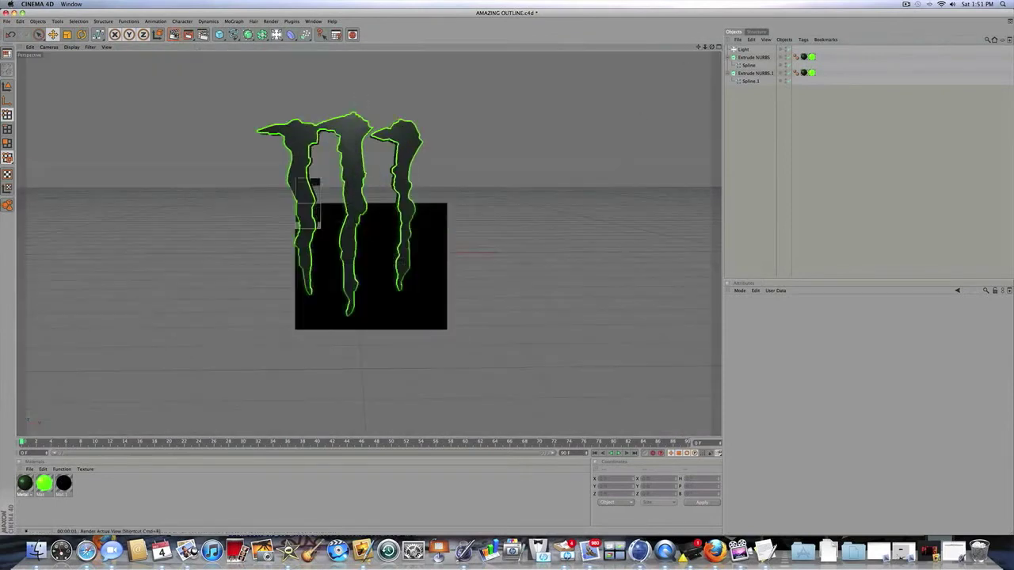
Step: Set the green material's Glow outer strength to 50% and render the final image
click(44, 483)
double_click(44, 483)
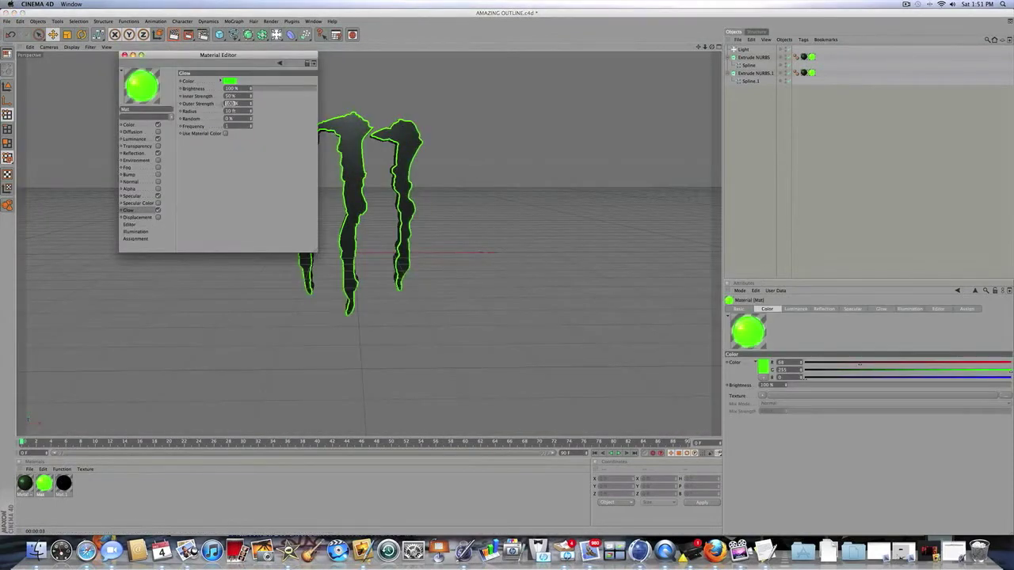
text(50)
key(Return)
key(ctrl+r)
drag(156, 55, 575, 177)
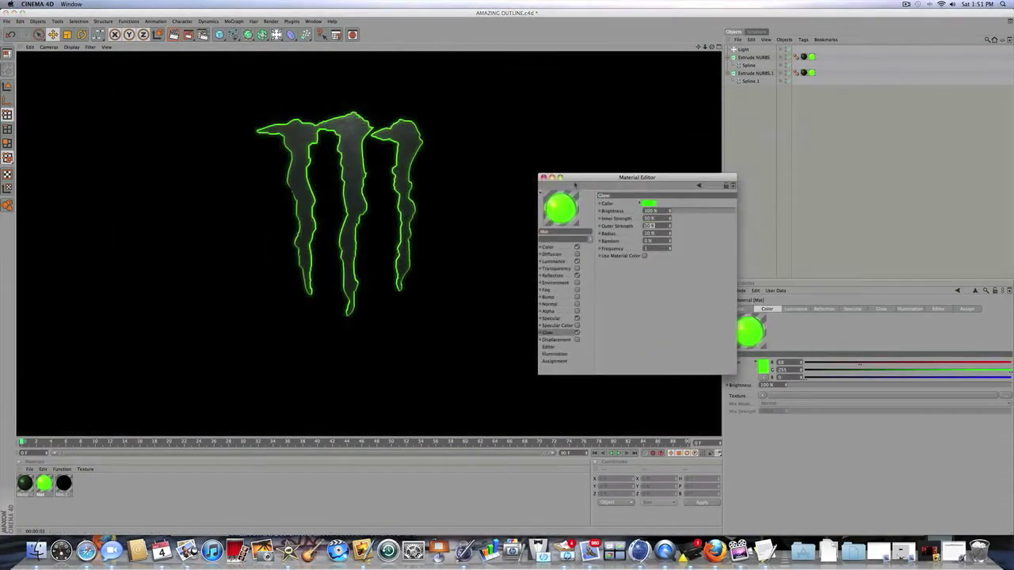
click(543, 177)
click(188, 35)
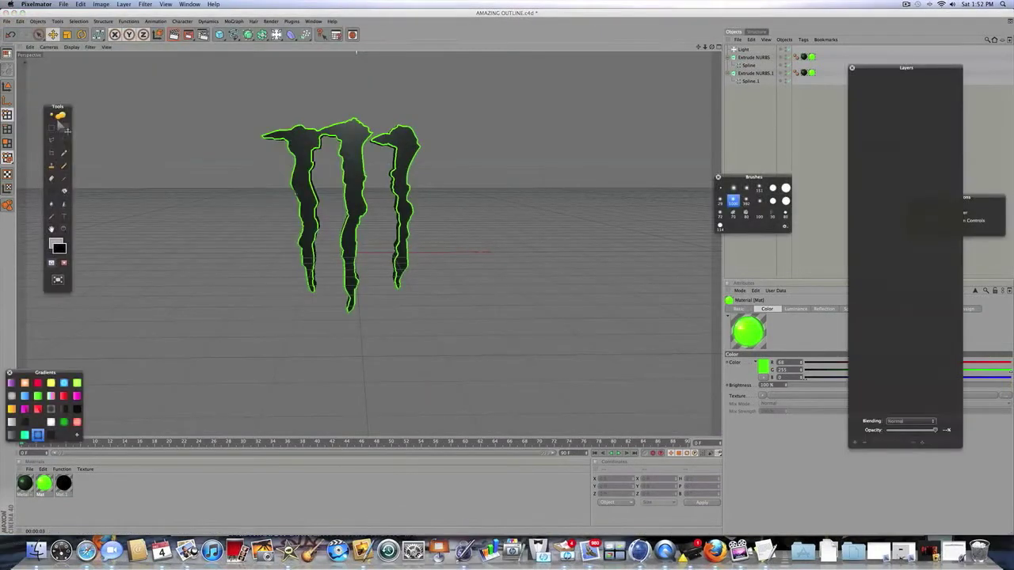
Step: Browse the graphics pack's Textures folder and preview Texture (2).jpg
click(64, 4)
click(71, 21)
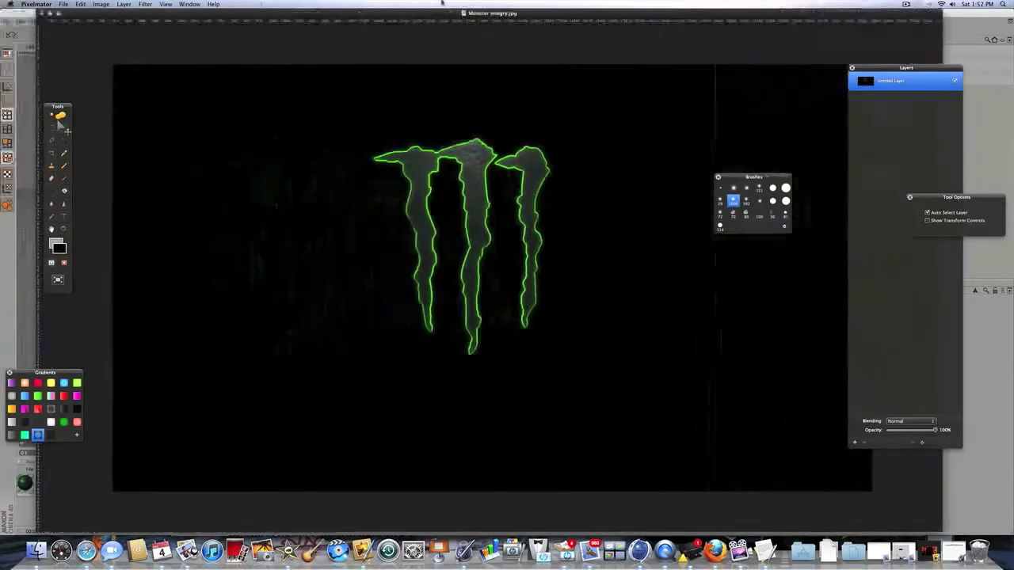
click(35, 546)
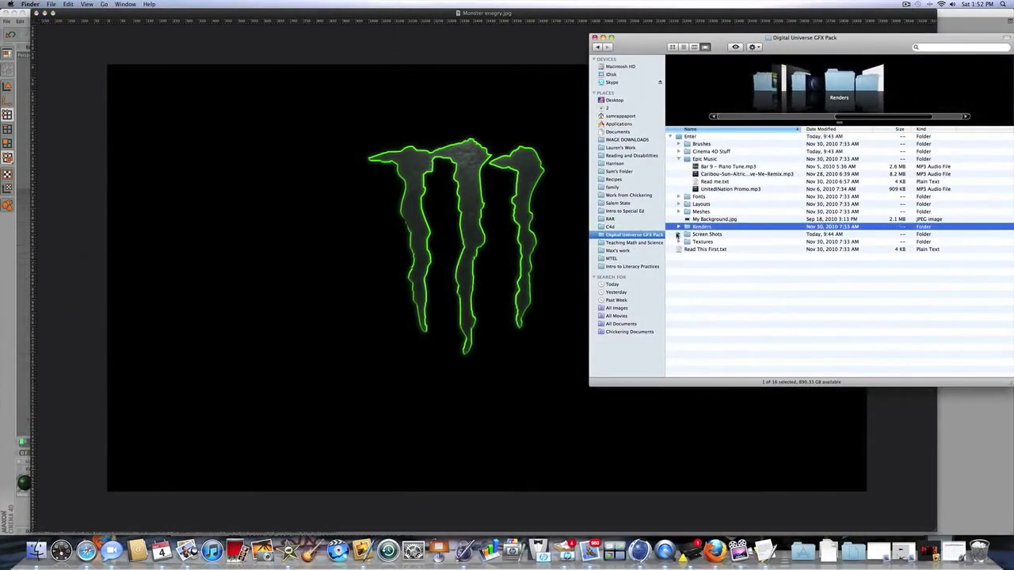
click(686, 231)
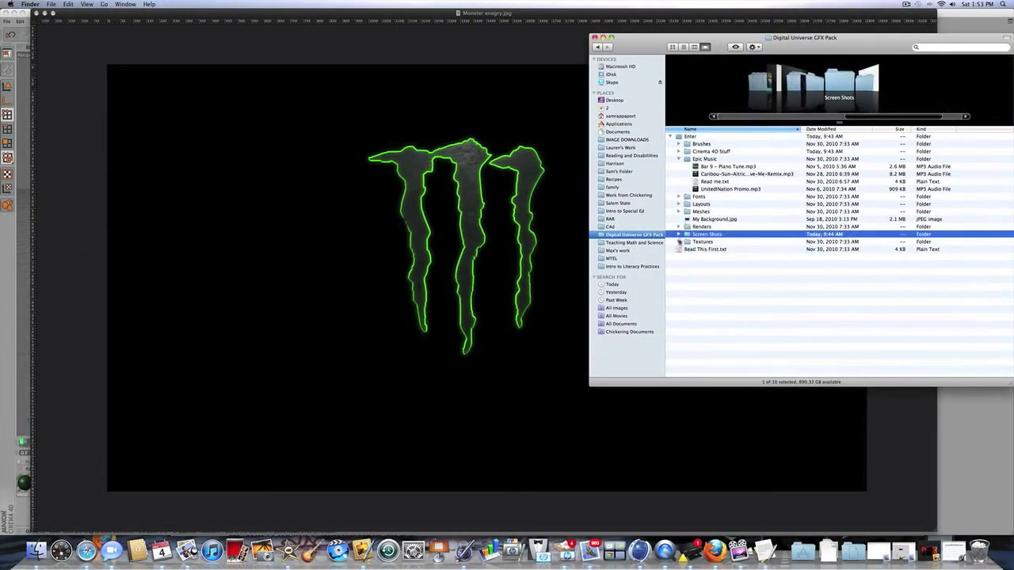
click(678, 242)
click(717, 264)
key(space)
Step: Drop Mesh (1).jpg from the Meshes folder into the Pixelmator document
key(space)
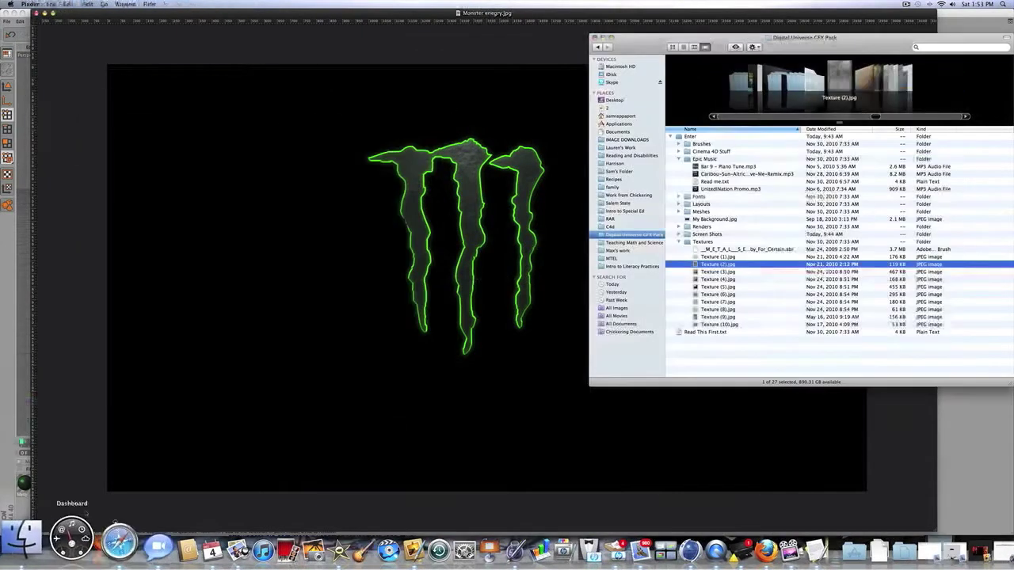
click(679, 242)
click(679, 211)
click(715, 218)
key(space)
key(space)
drag(715, 218, 476, 238)
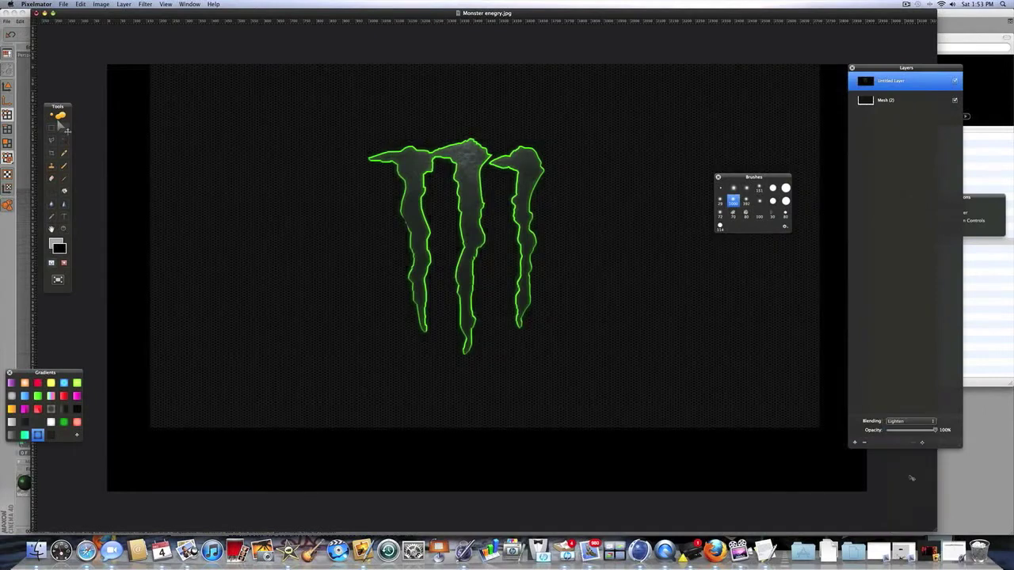
Step: Scale the mesh layer to 130% with Edit > Transform so it fills the canvas
click(886, 100)
click(80, 4)
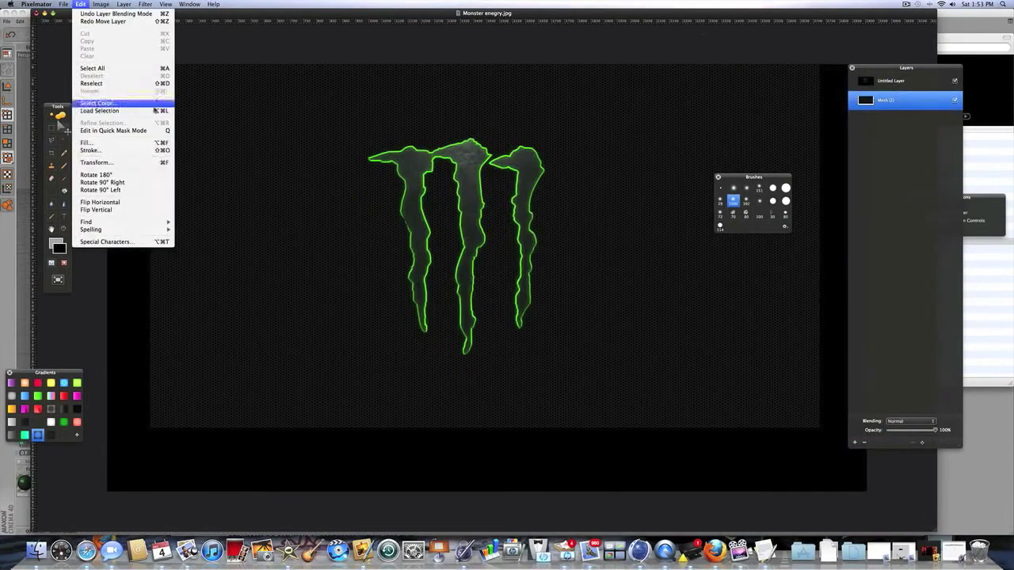
click(102, 159)
drag(289, 200, 286, 240)
text(130)
key(Tab)
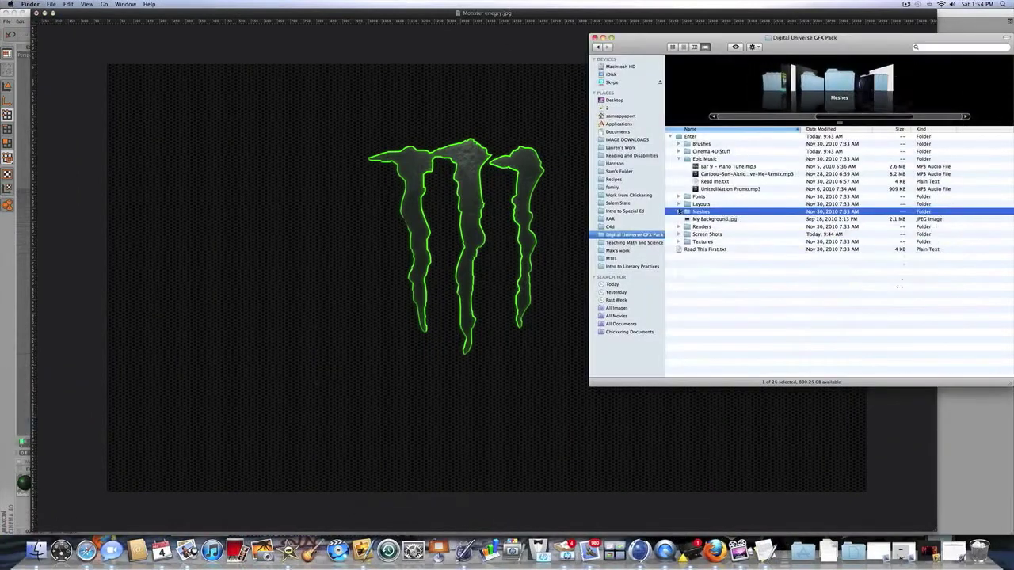
Step: Expand the Sparks folder and look at sparks9.png
click(704, 265)
click(687, 332)
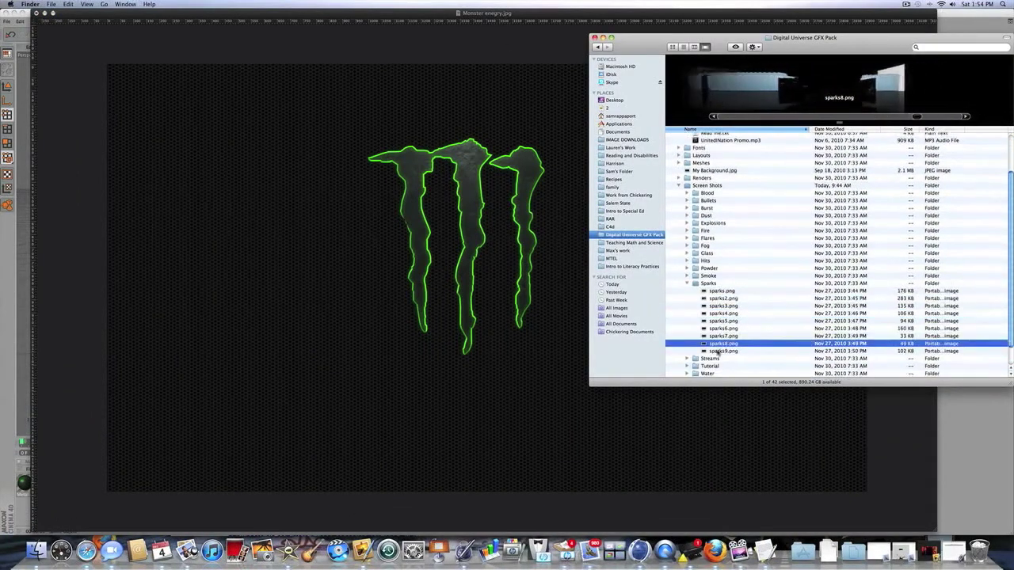
double_click(722, 351)
key(cmd+w)
click(687, 238)
Step: Quick Look through the Flares images and add the chosen flare as a new layer
click(711, 247)
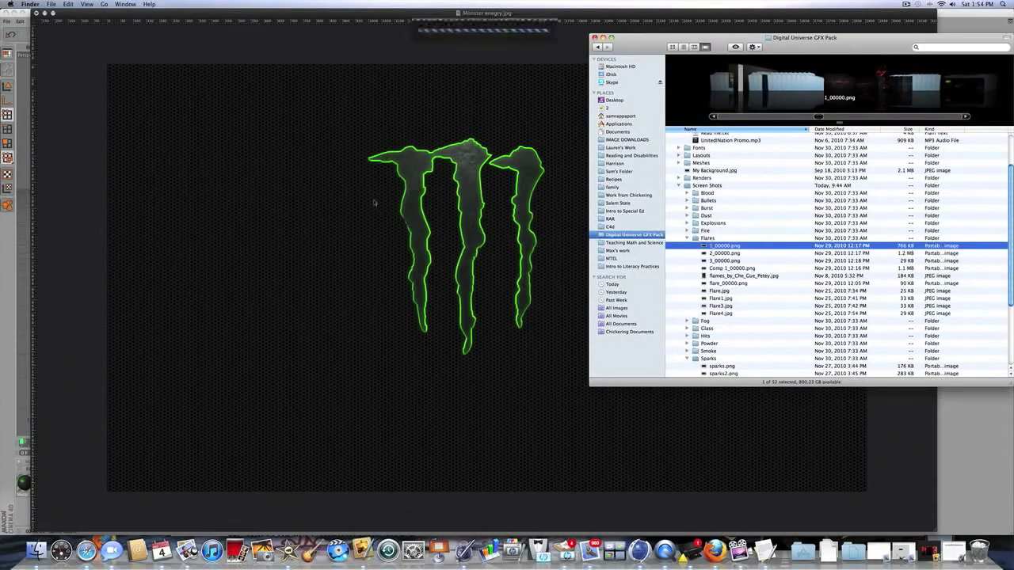
key(space)
key(Down)
key(Down)
key(Down)
key(Down)
key(Down)
key(Down)
key(Down)
key(Down)
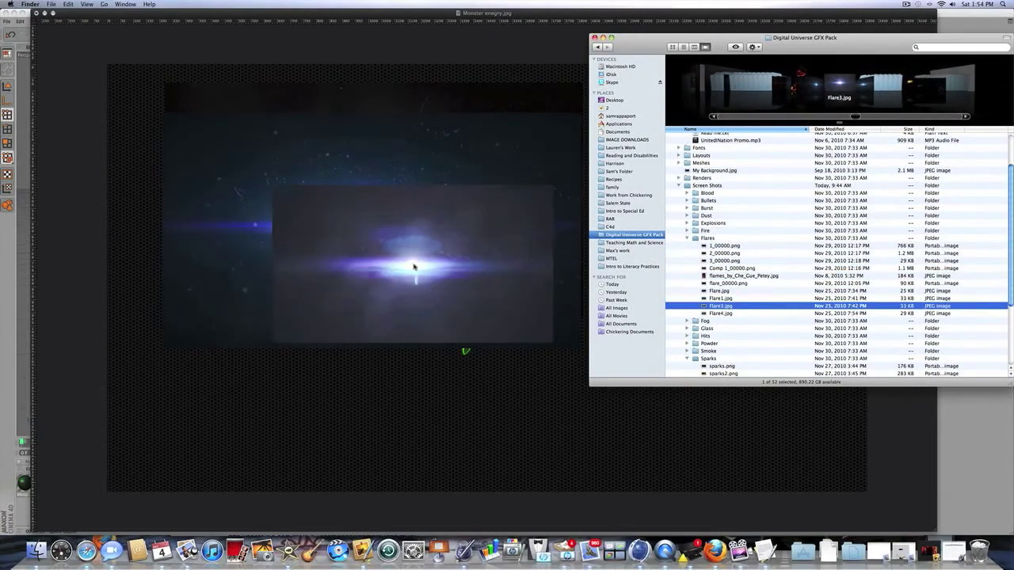
key(Up)
key(Up)
key(Up)
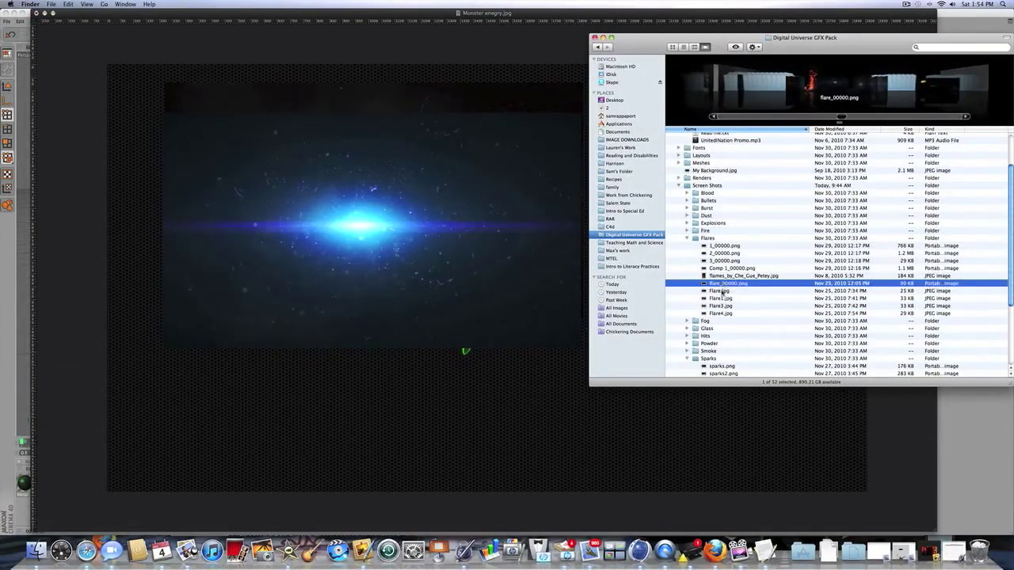
click(80, 4)
click(95, 75)
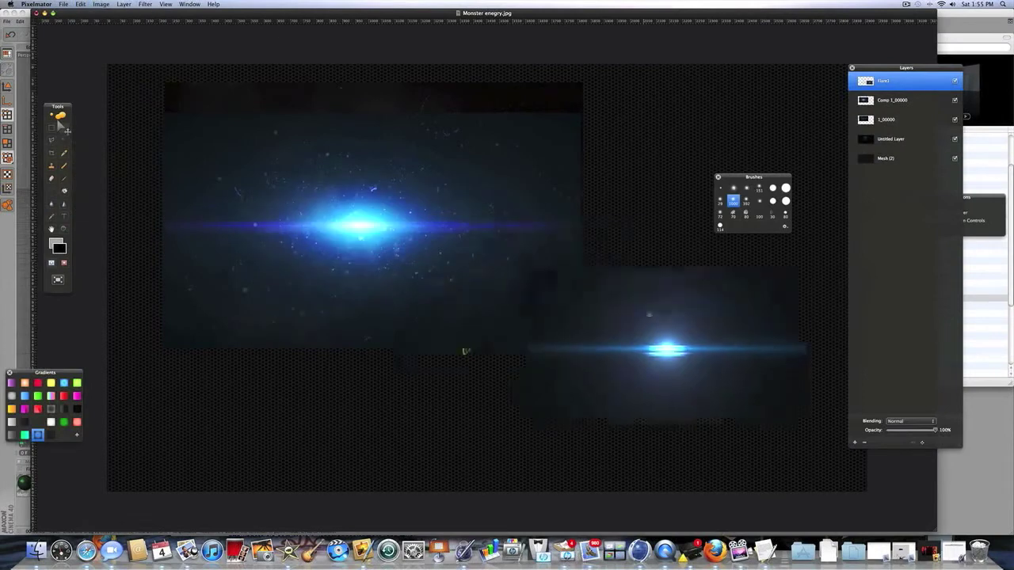
Step: Reposition the blue flares and colorize the 1_00000 flare green at saturation 100
drag(707, 378, 735, 157)
drag(365, 230, 546, 301)
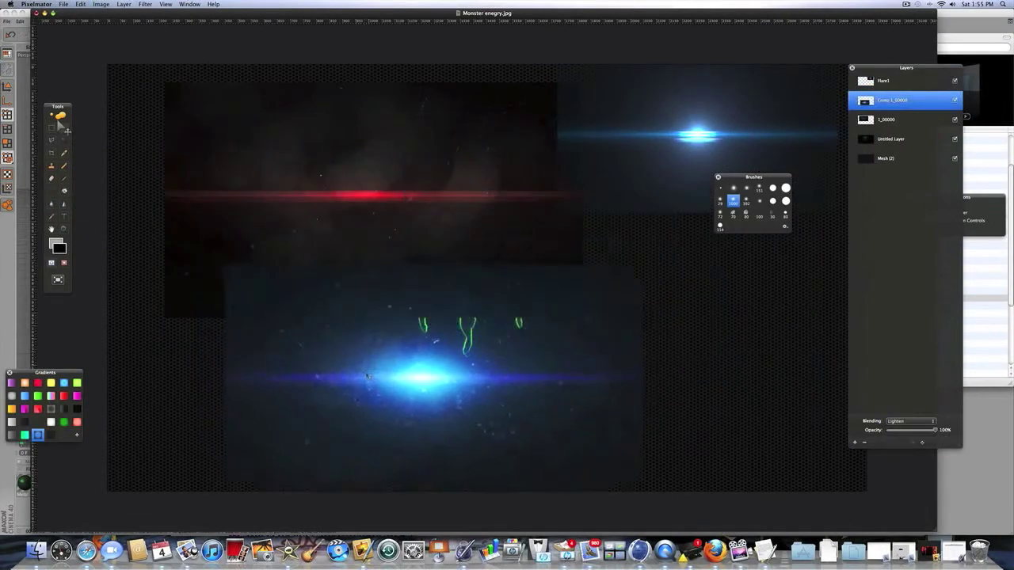
click(885, 119)
click(100, 4)
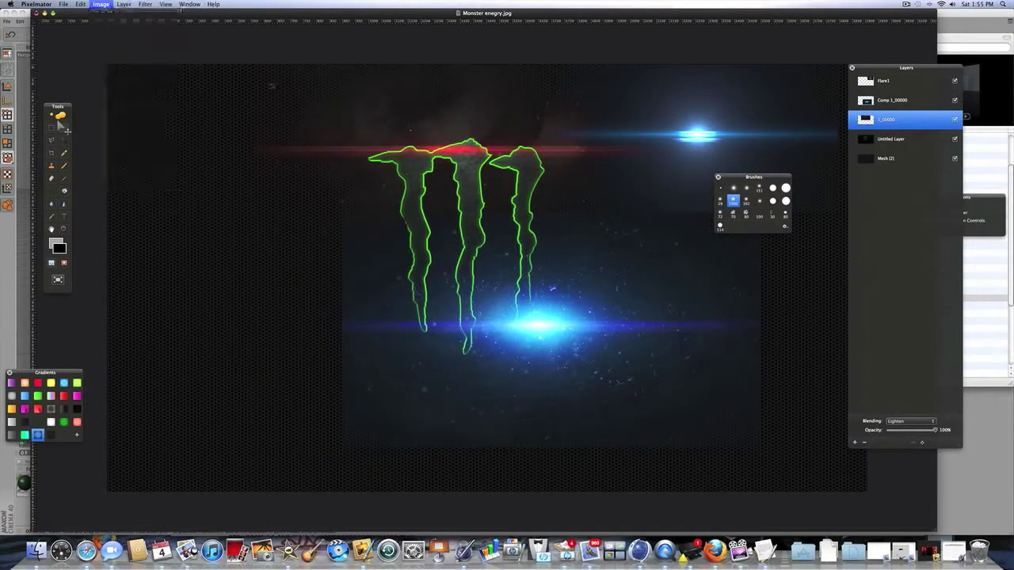
click(131, 63)
mouse_move(549, 159)
mouse_down()
mouse_move(484, 122)
mouse_move(649, 133)
mouse_up()
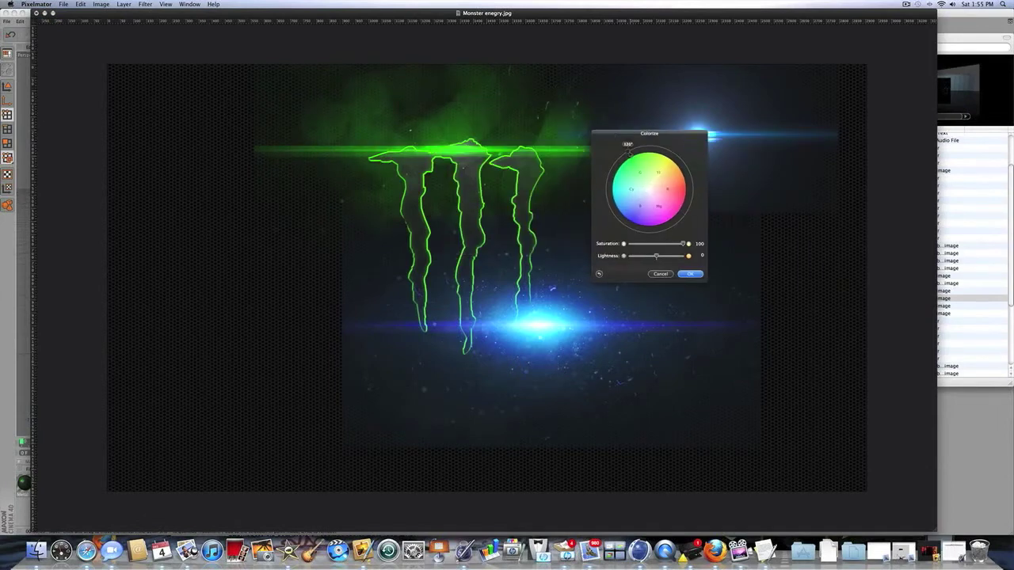
key(Return)
Step: Shrink the green flare to about 57%, then delete the Flare1 and blue flare layers
drag(340, 221, 475, 150)
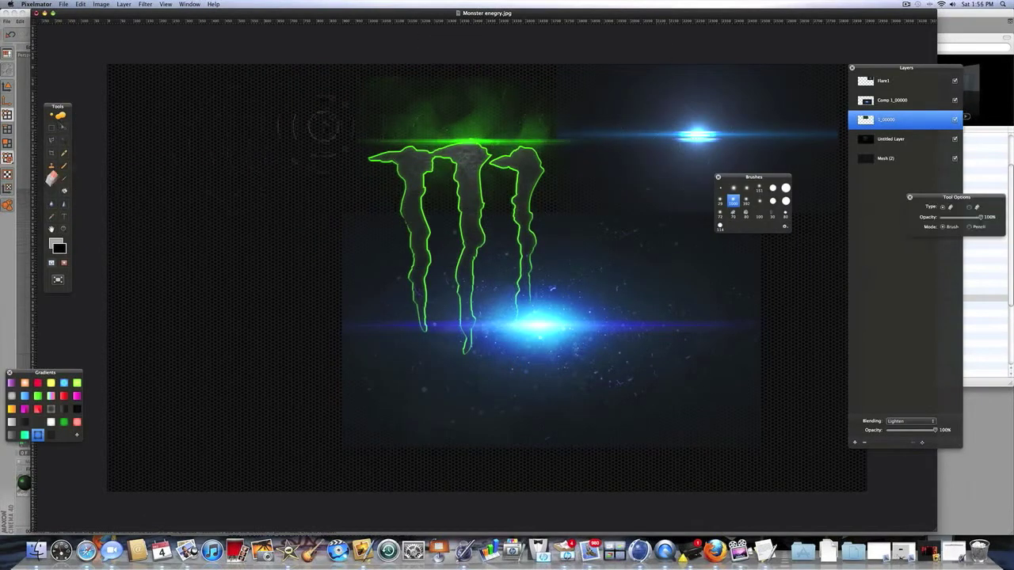
drag(641, 188, 210, 184)
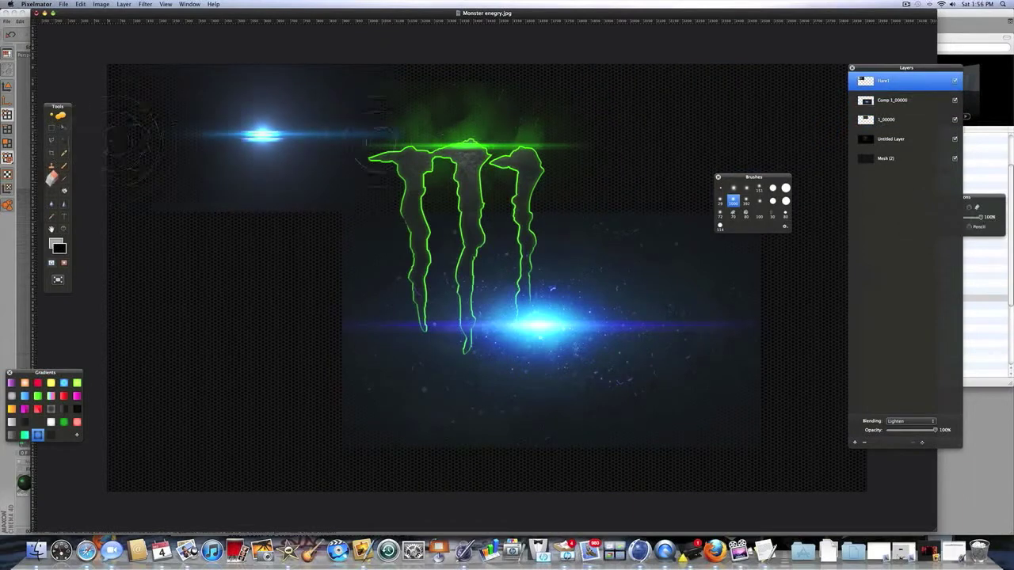
key(Delete)
drag(538, 325, 148, 79)
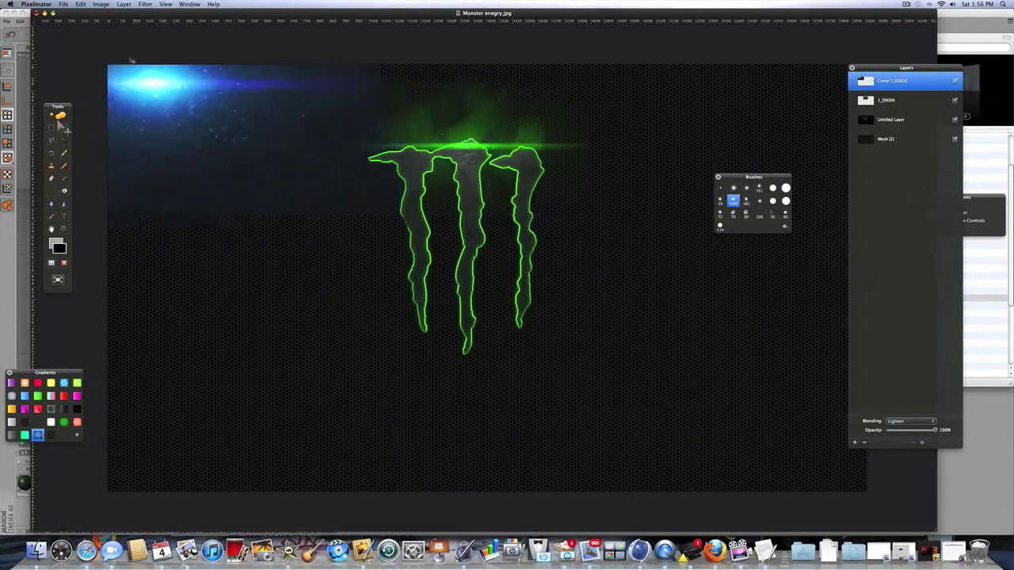
key(Delete)
key(super+Tab)
click(686, 201)
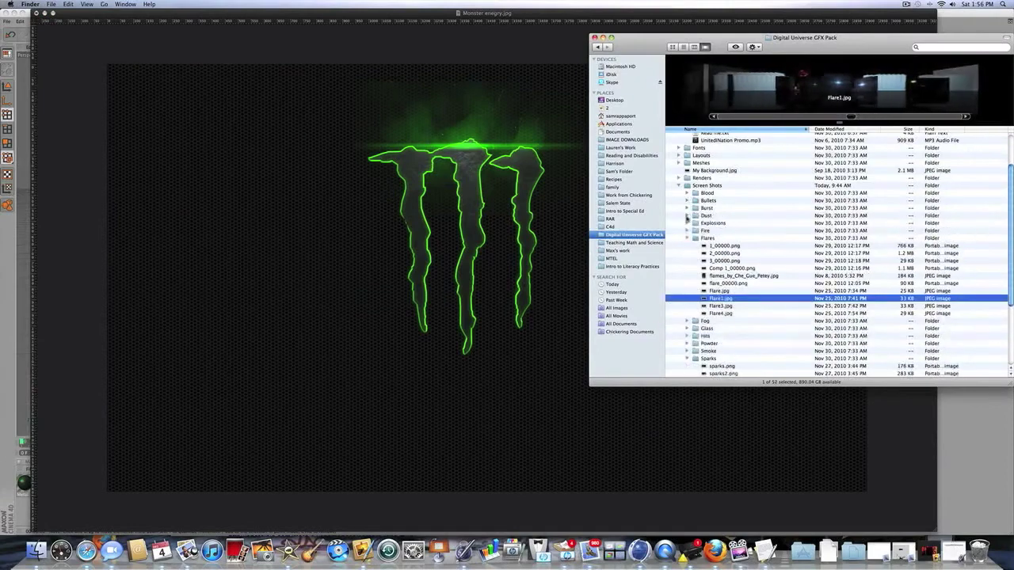
Step: Drop dust3.png and dust2.png from the Dust folder into the composition
click(687, 216)
click(719, 245)
drag(729, 247, 459, 235)
key(super+Tab)
mouse_move(720, 237)
mouse_down()
mouse_move(290, 235)
mouse_move(214, 163)
mouse_up()
Step: Set both dust layers to Lighten blending and colorize each one green
click(897, 474)
shift+click(883, 99)
click(910, 421)
click(898, 475)
click(100, 4)
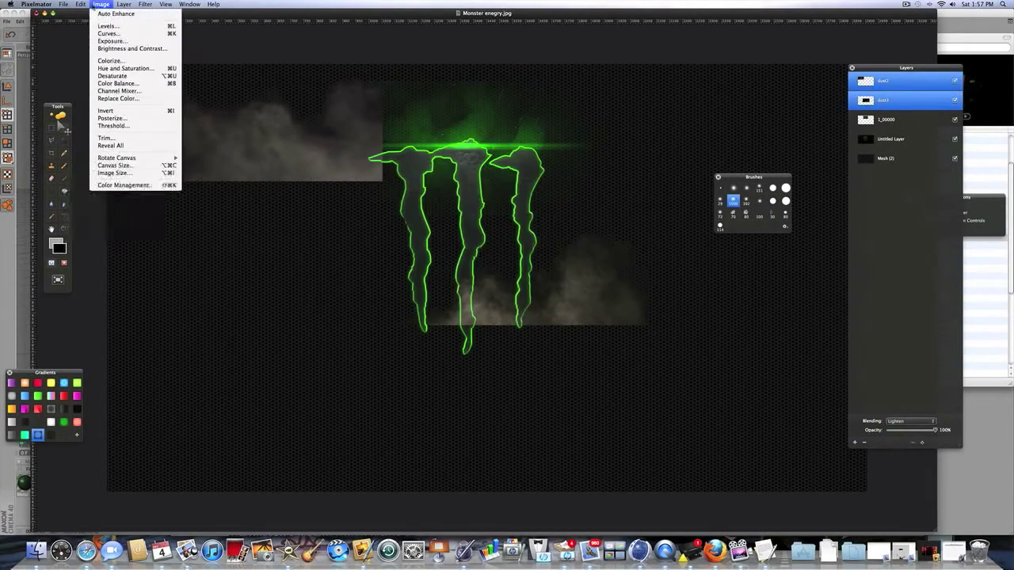
click(109, 60)
key(Return)
click(101, 4)
click(109, 60)
key(Return)
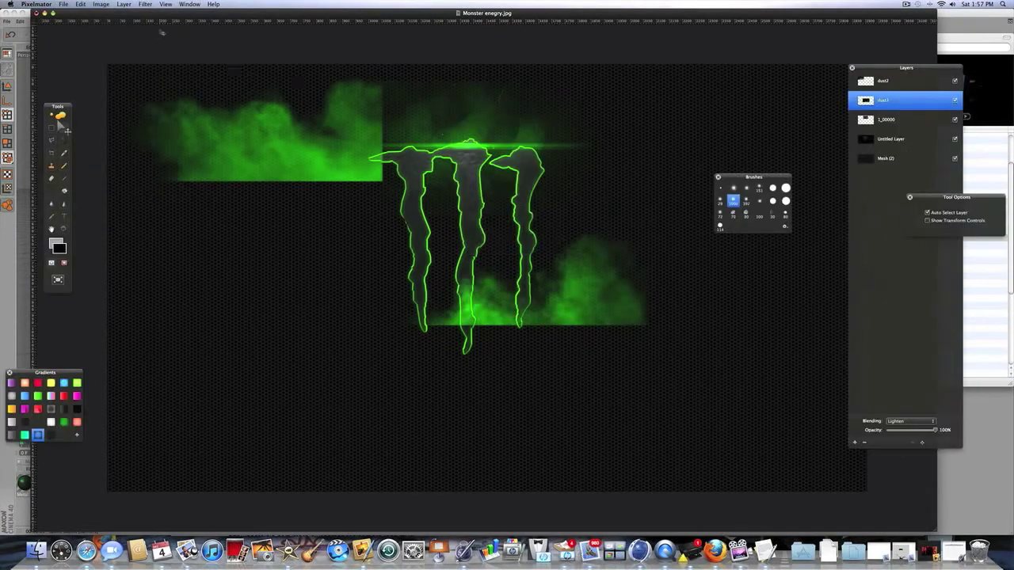
Step: Enlarge dust3 toward the lower right, and enlarge and flip dust2 upside down
click(123, 4)
click(85, 162)
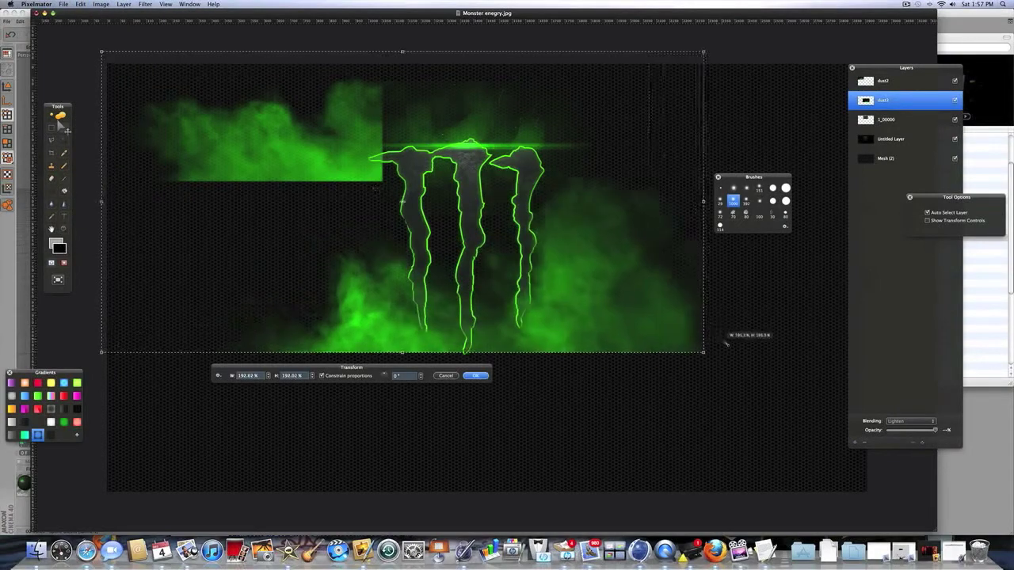
drag(648, 324, 766, 395)
click(883, 81)
click(80, 4)
click(85, 161)
mouse_move(382, 182)
mouse_down()
mouse_move(640, 318)
mouse_move(377, 165)
mouse_move(404, 141)
mouse_up()
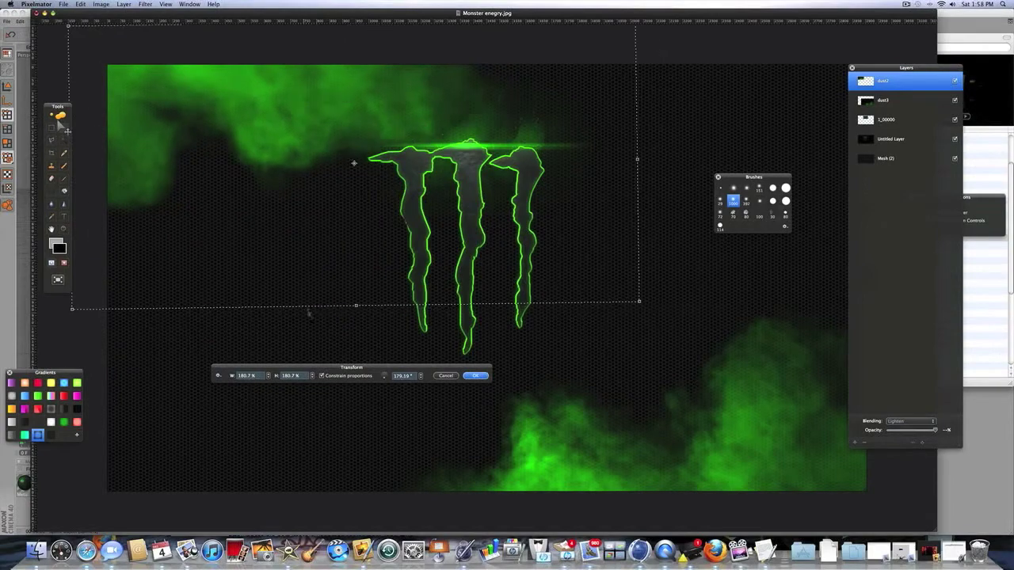
key(Return)
Step: Add a flame image from the asset folder as a new top layer
click(35, 551)
key(Down)
key(Down)
key(Down)
key(Down)
key(Down)
key(Down)
drag(422, 272, 419, 265)
Step: Enlarge the flames at the lower right and blend out their black background
drag(557, 341, 860, 486)
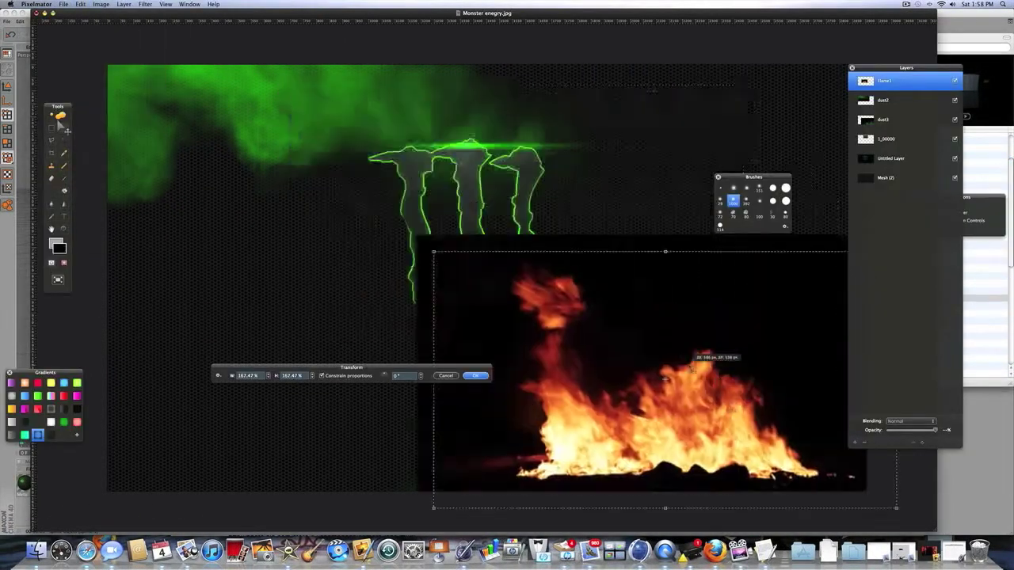
key(Return)
click(910, 421)
click(910, 478)
Step: Colorize the flame layer green
click(101, 4)
click(126, 159)
click(485, 123)
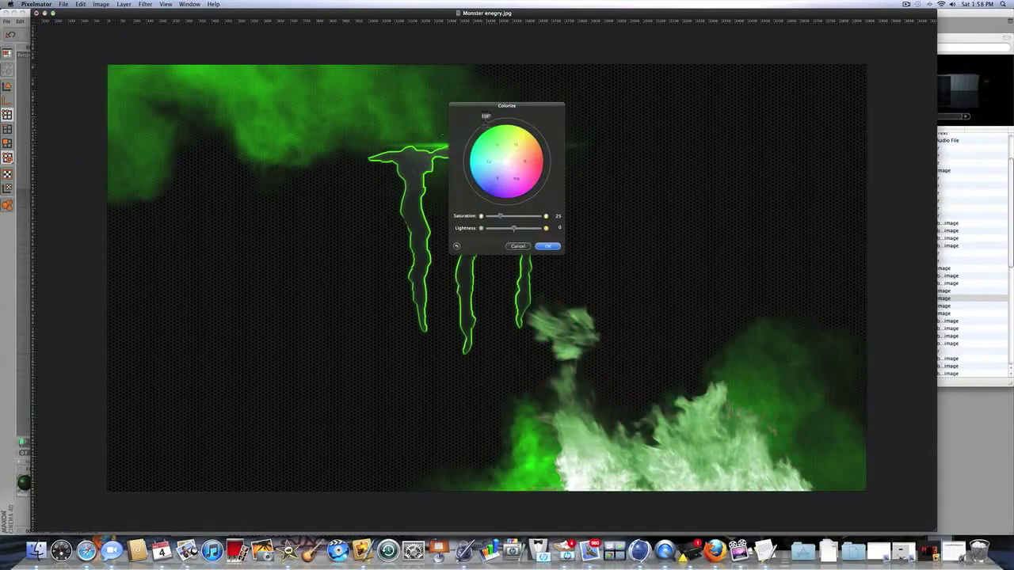
drag(514, 216, 537, 215)
click(548, 246)
Step: Pick a flare image from the Flares folder and tint the blue flare green
click(727, 313)
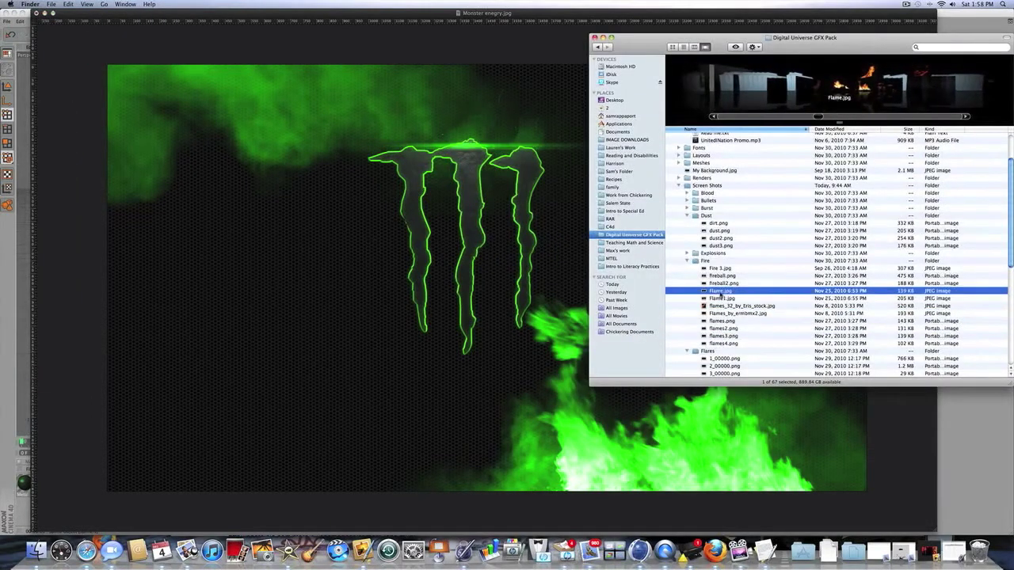
key(Left)
key(Left)
click(726, 306)
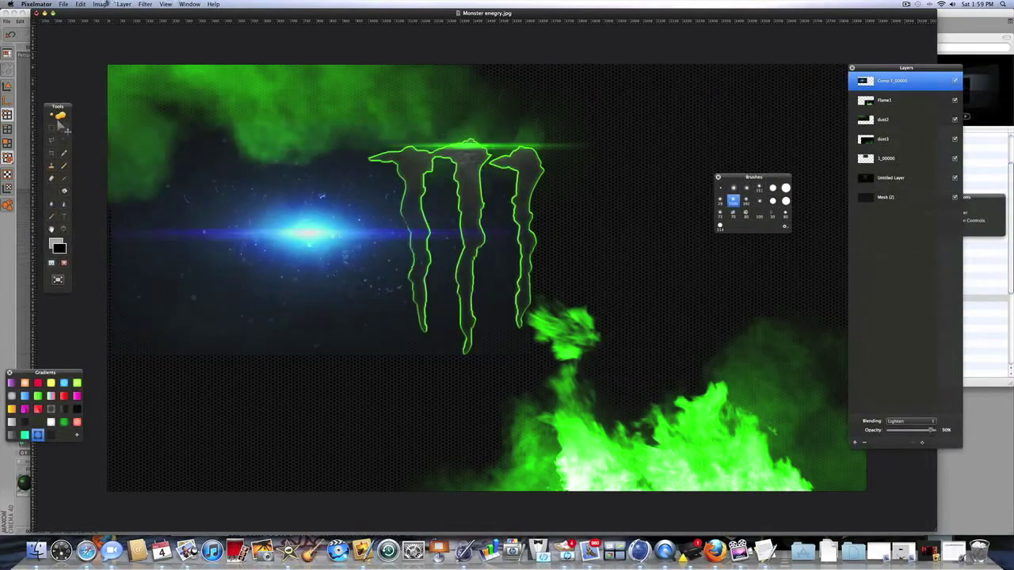
click(101, 4)
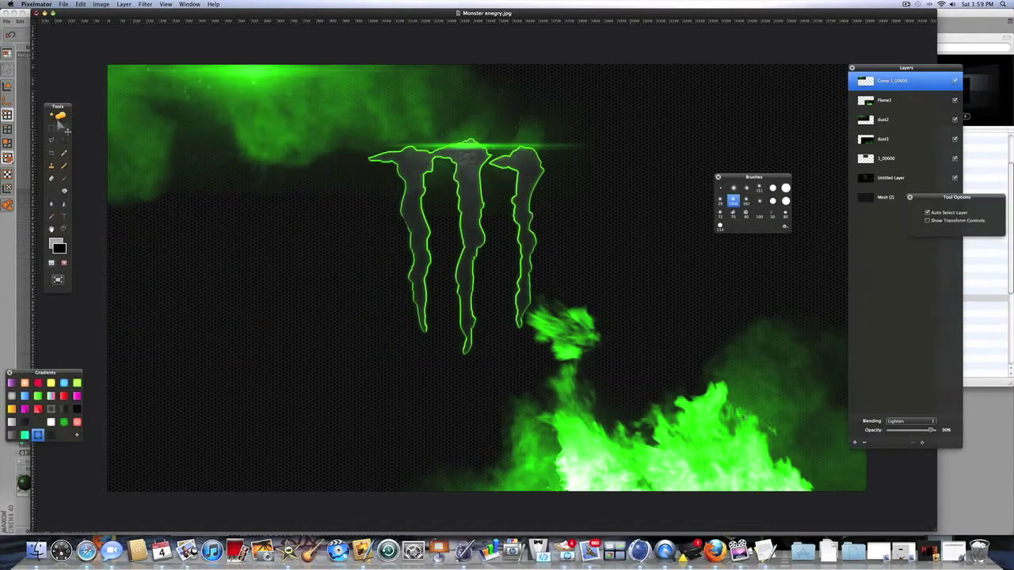
key(super+Tab)
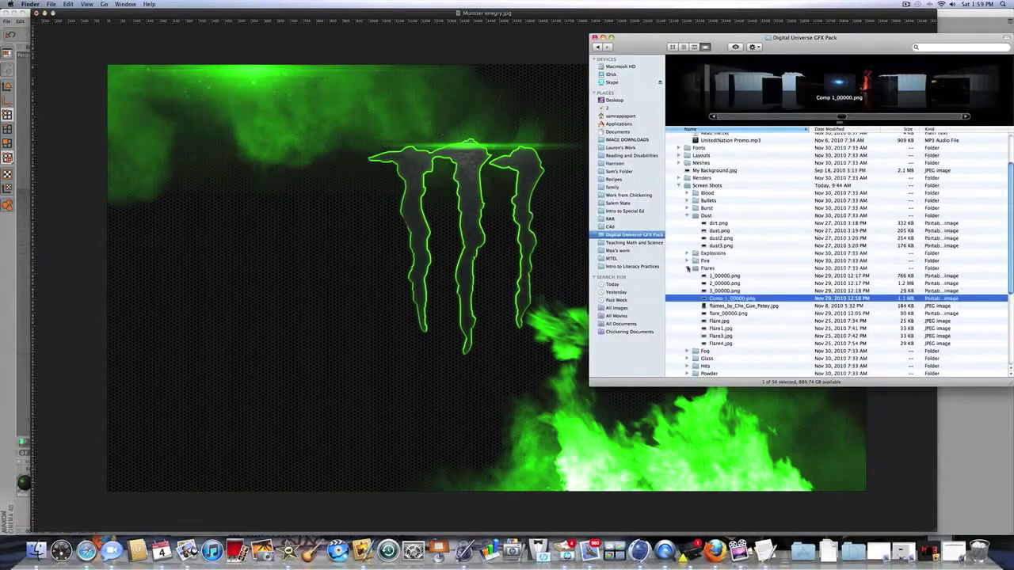
Step: Open a sparks image from the effects pack's Sparks folder
key(Down)
key(Down)
click(687, 282)
key(Down)
key(Down)
key(Down)
key(Down)
key(Down)
key(Down)
key(Down)
click(687, 282)
click(686, 289)
key(Down)
key(super+o)
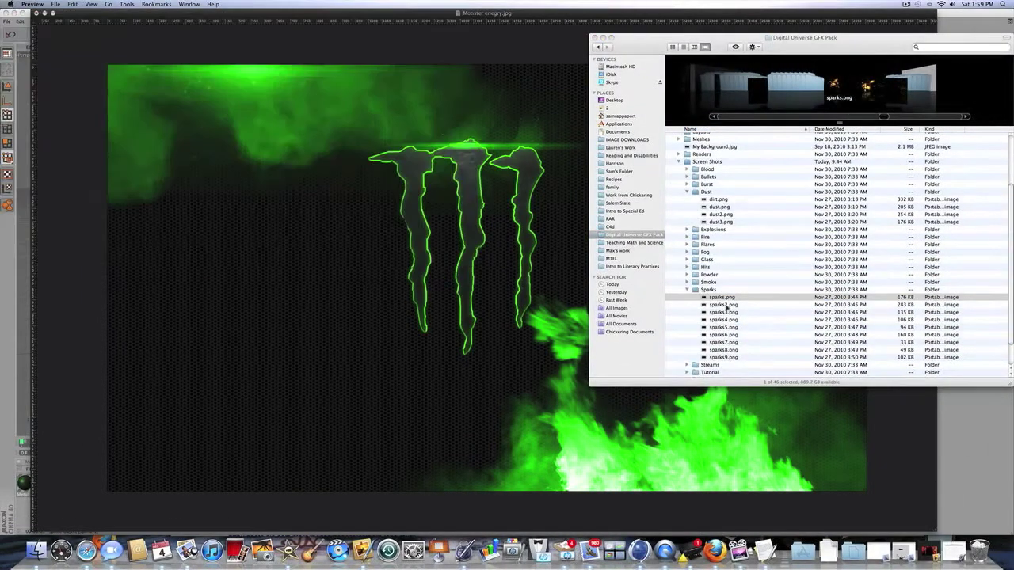
Step: Blend the sparks with Lighten, move them beside the left claw and rotate about -92°
click(909, 421)
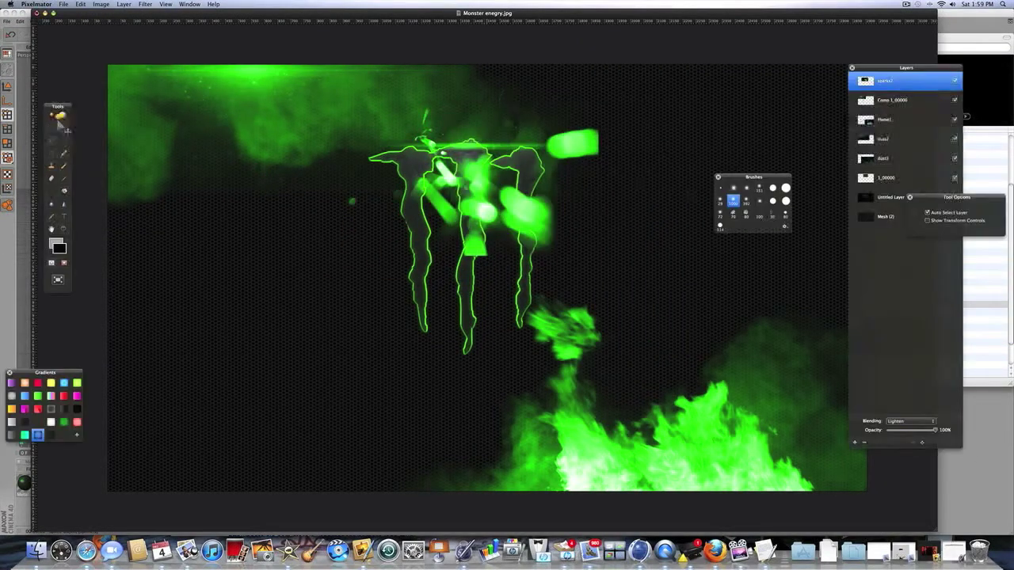
key(Return)
drag(595, 447, 715, 471)
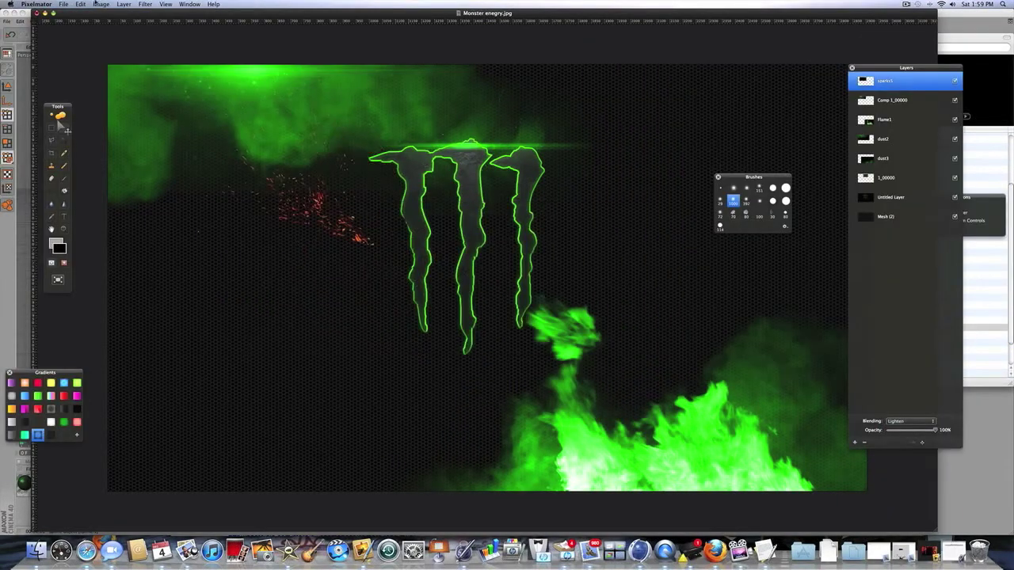
click(82, 4)
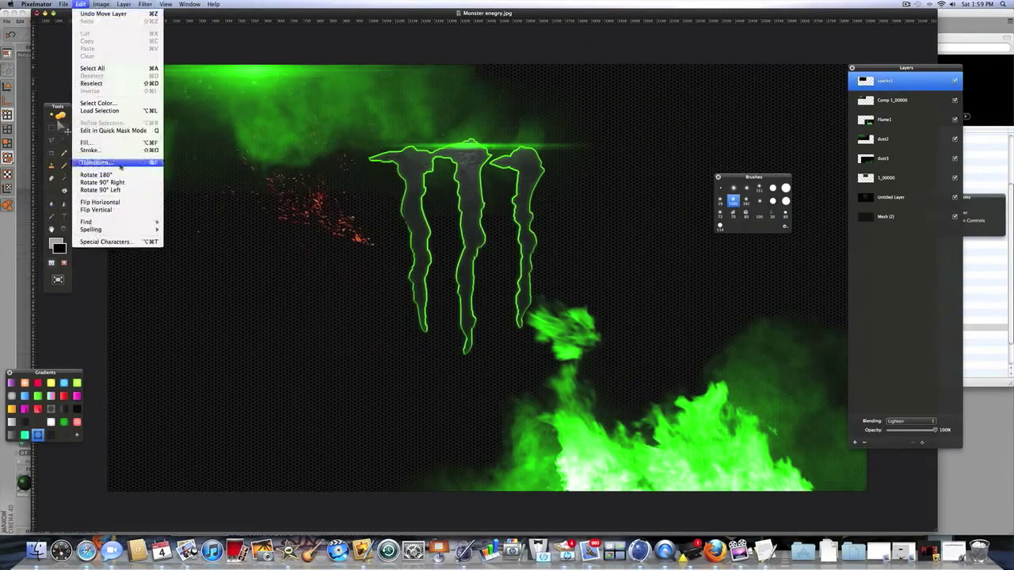
click(103, 163)
drag(356, 230, 379, 306)
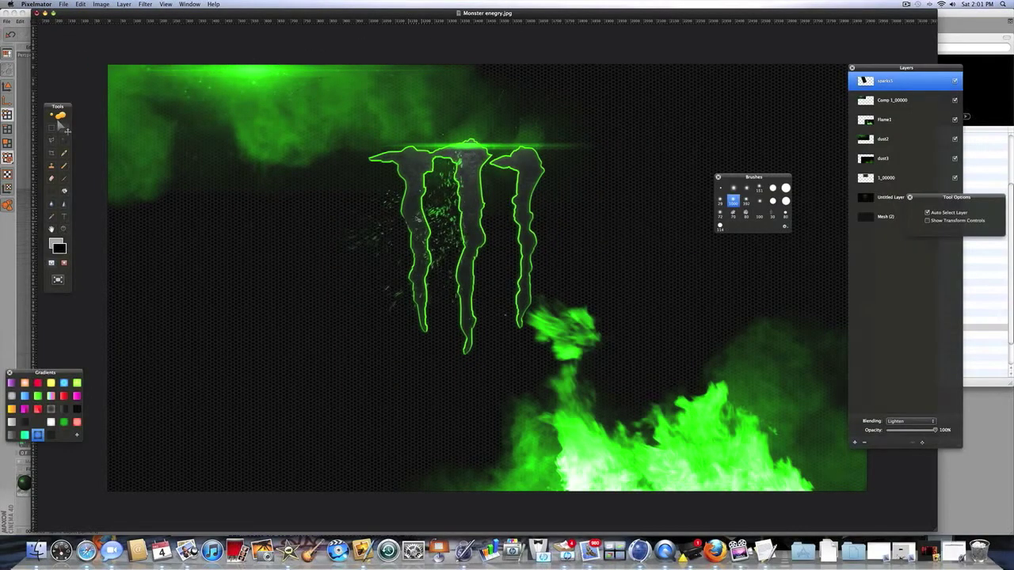
Step: Browse the effects pack's Explosions folder and preview an explosion image
click(985, 268)
click(686, 291)
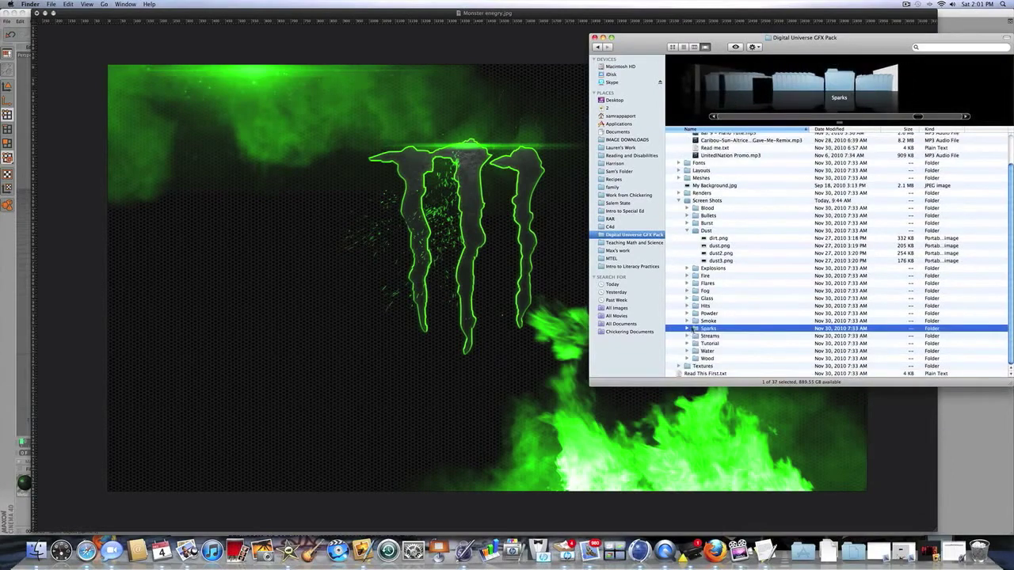
click(687, 267)
click(722, 260)
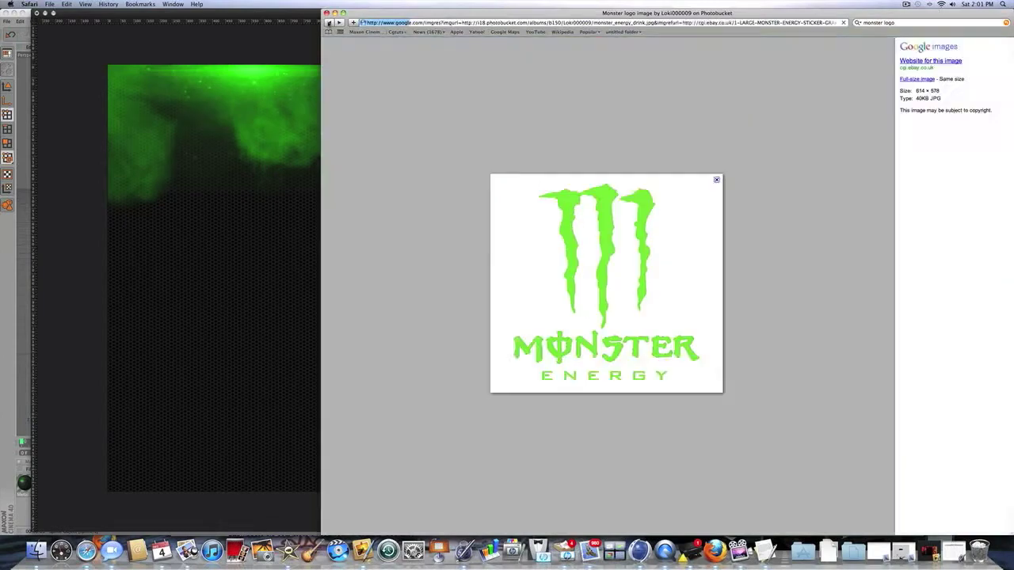
Step: Save the full-size MonsterLogo.jpg from Google Images and drag it into Pixelmator
click(328, 23)
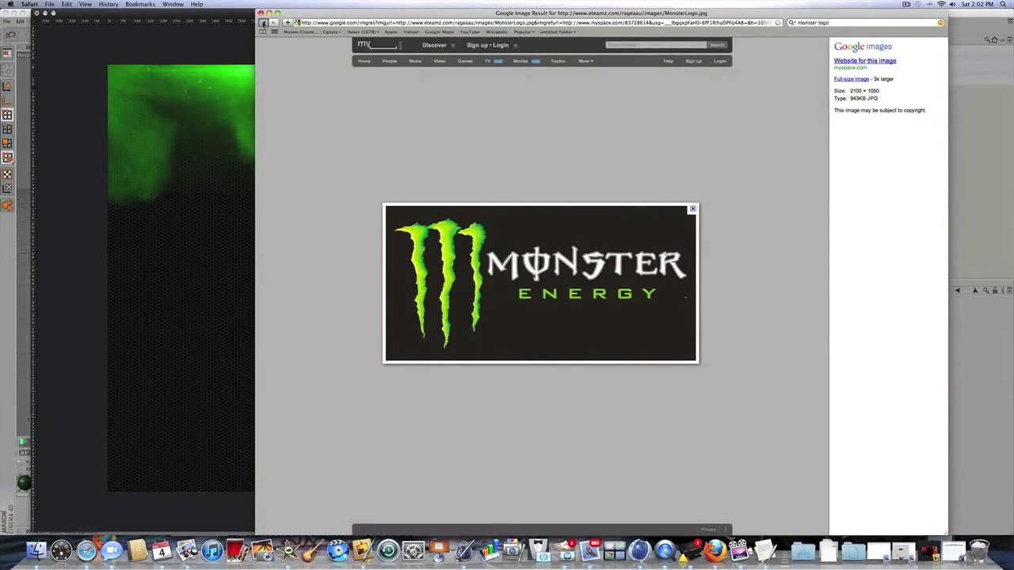
click(263, 22)
click(733, 162)
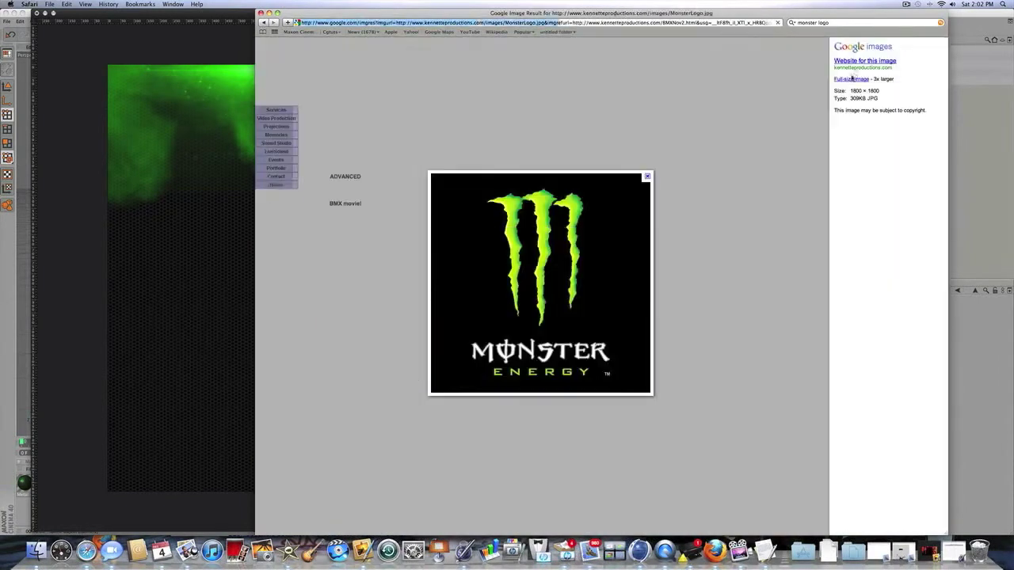
click(624, 198)
key(super+s)
key(Return)
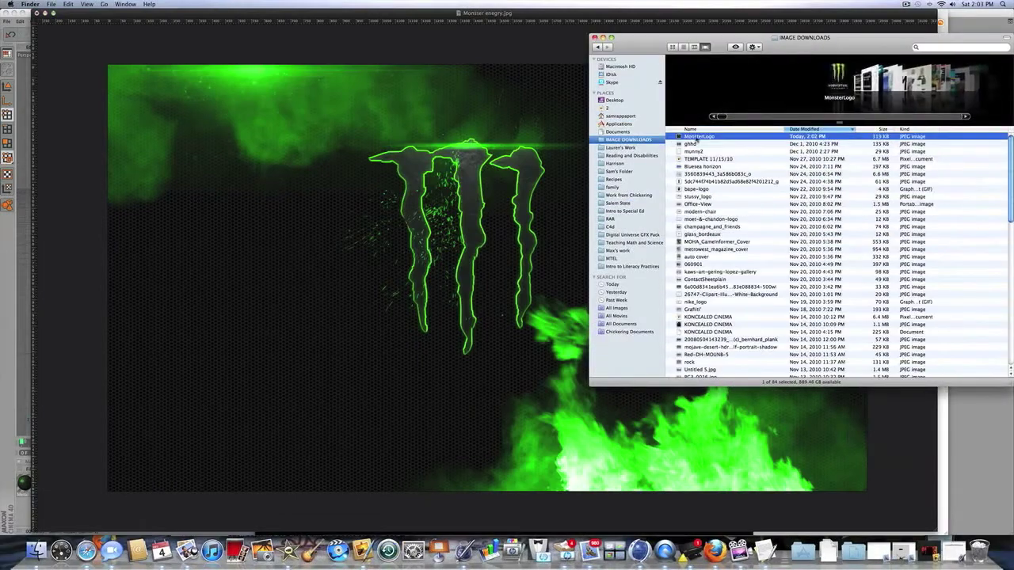
drag(696, 140, 426, 46)
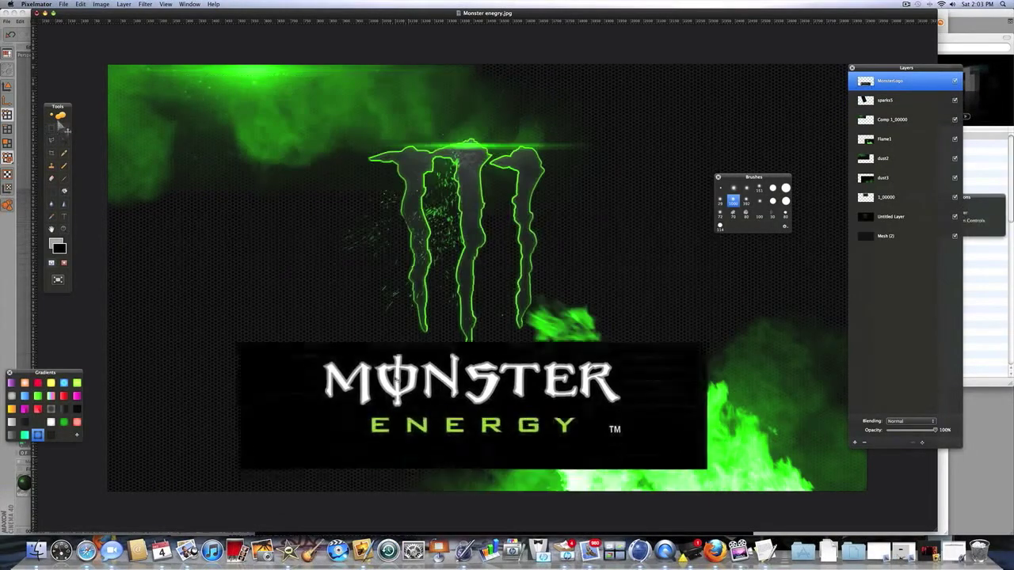
Step: Set the MonsterLogo layer to Lighten and scale it to 78.42% below the claws
click(903, 475)
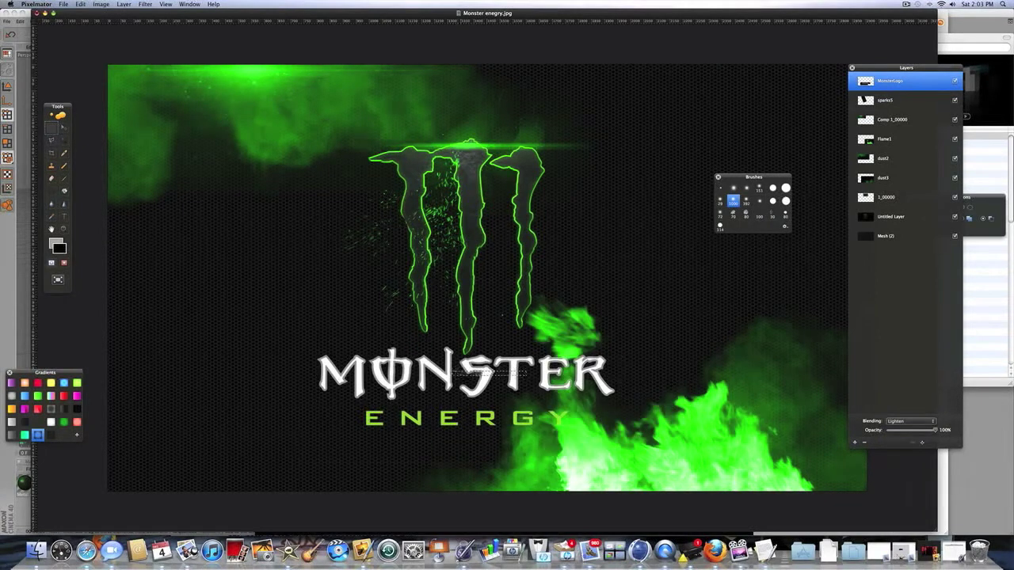
drag(286, 452, 313, 345)
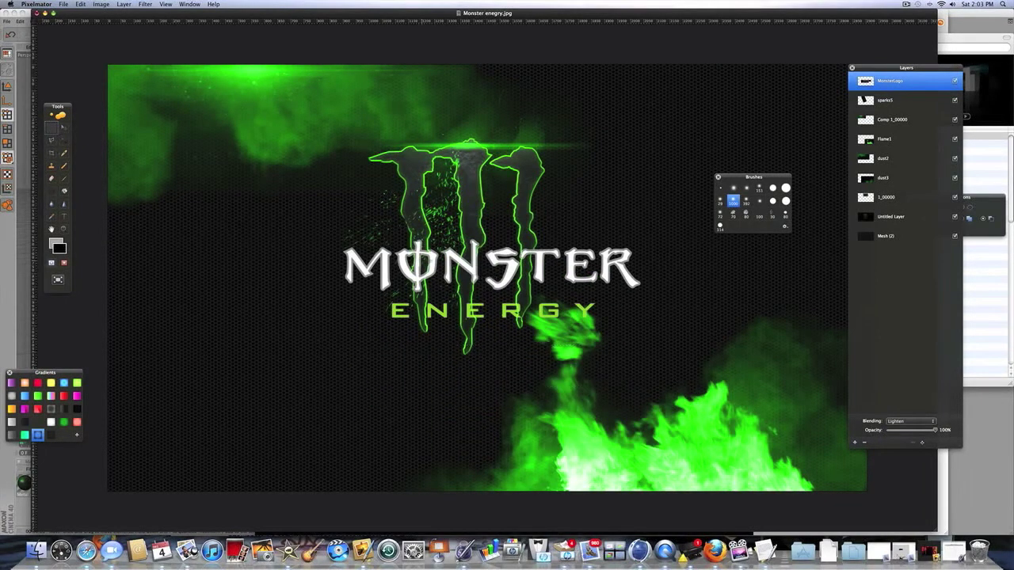
drag(475, 277, 475, 384)
key(super+t)
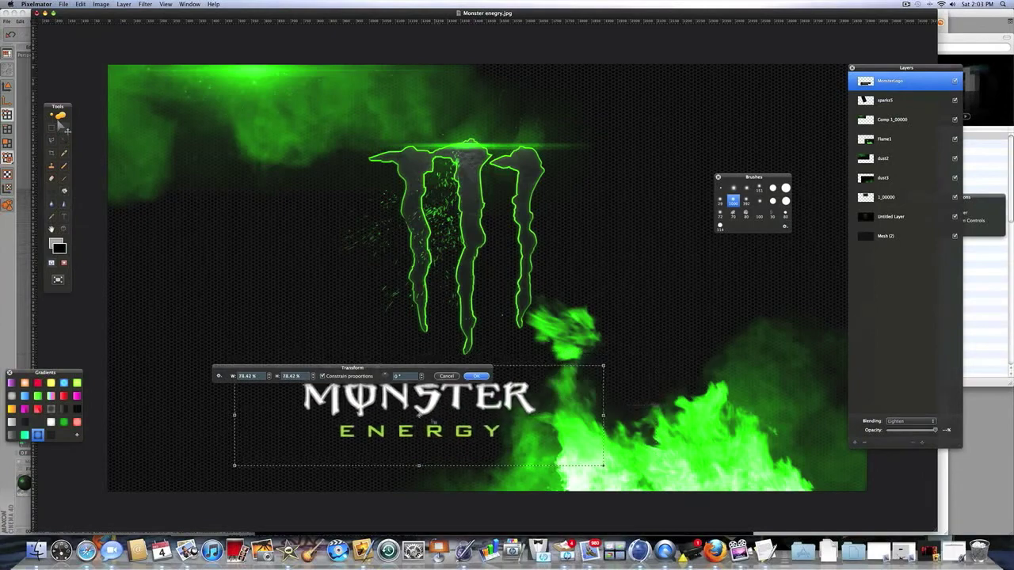
click(145, 4)
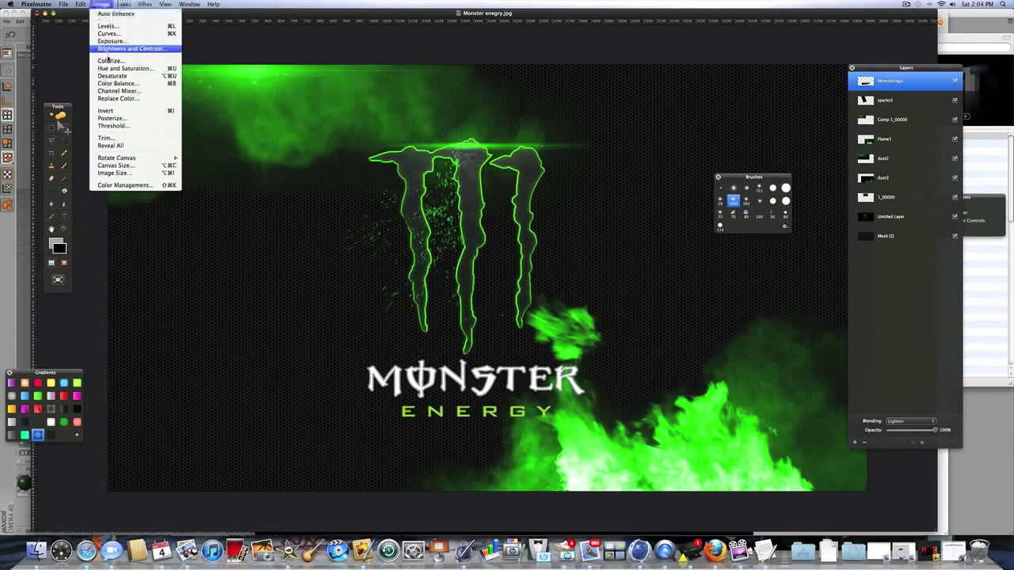
Step: Apply a Bloom glow to the wordmark and preview a red Colorize tint
click(237, 48)
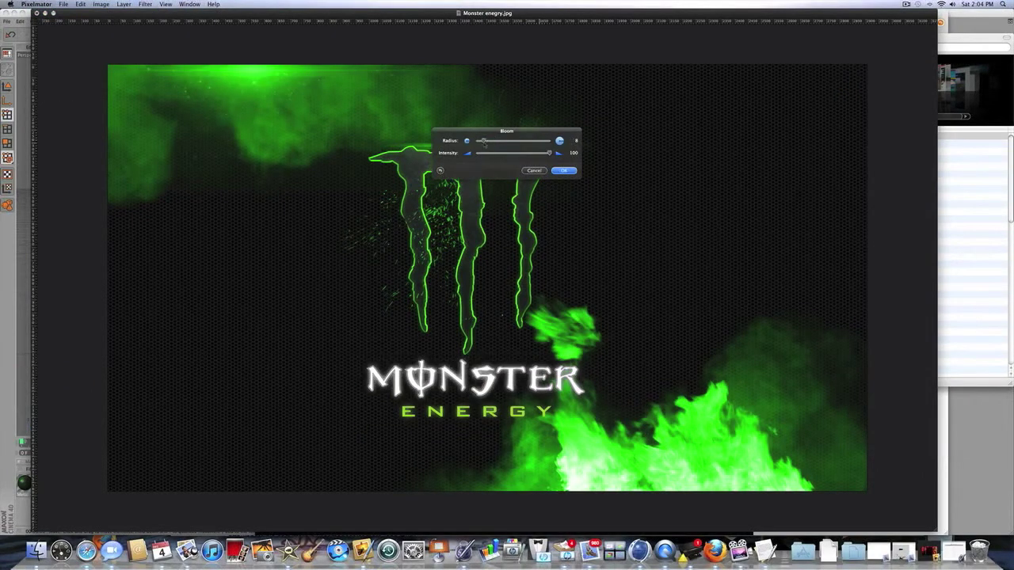
click(564, 170)
click(100, 4)
click(127, 66)
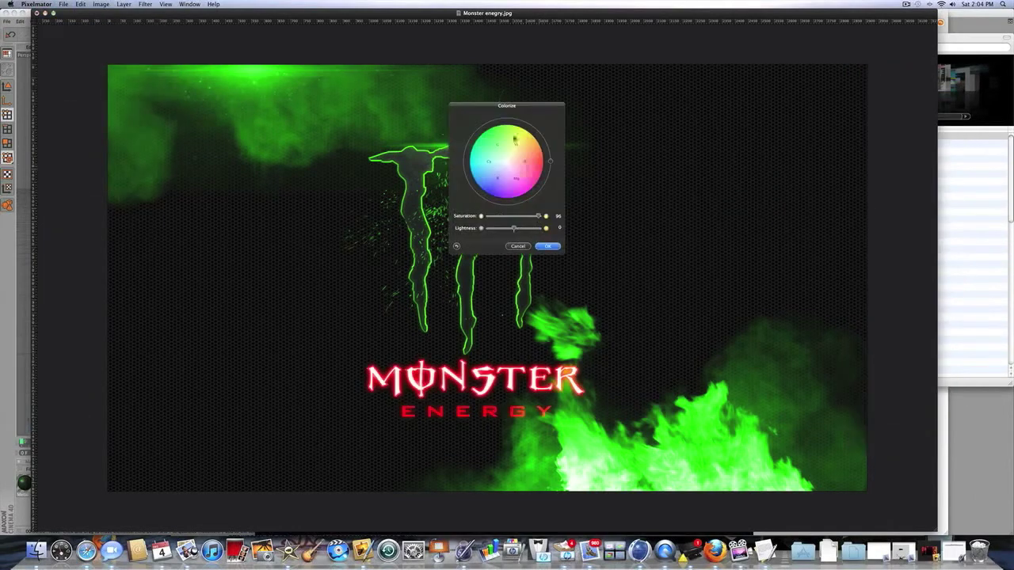